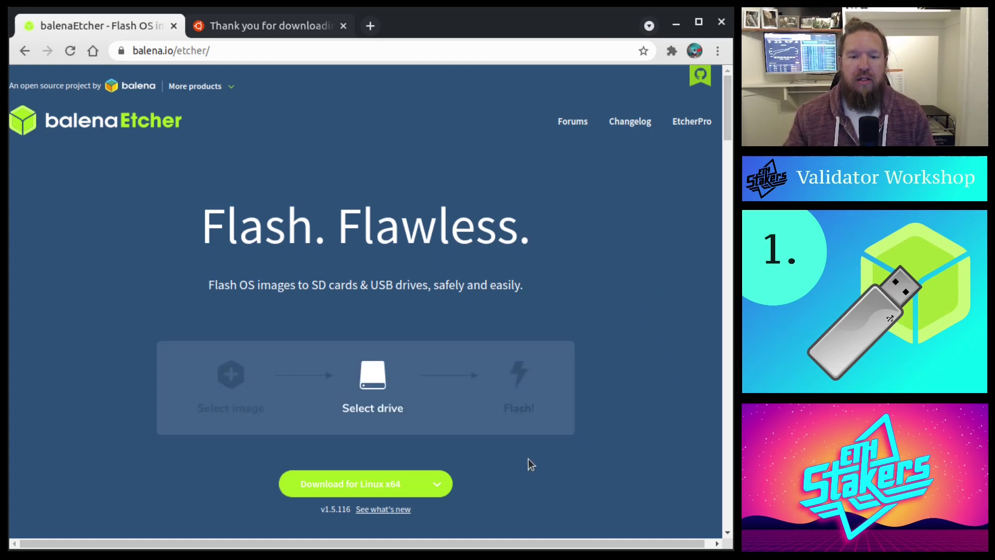
Review the platforms listed in balenaEtcher's download dropdown, then close the list
left_click(449, 483)
scroll(528, 419, "down", 3)
scroll(528, 425, "down", 1)
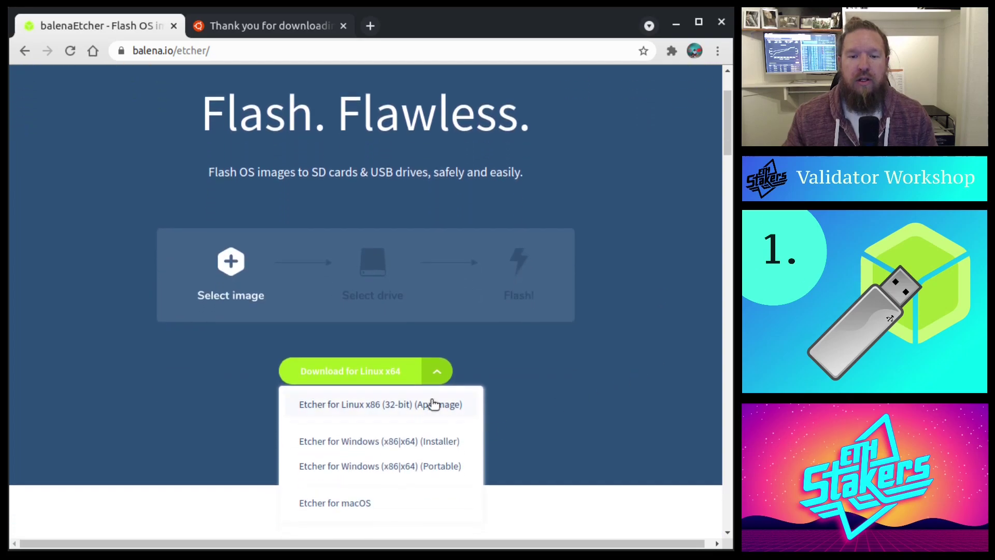
left_click(614, 385)
On ubuntu.com, start the Ubuntu 20.04.2.0 LTS desktop download
key("ctrl+Tab")
key("alt+Left")
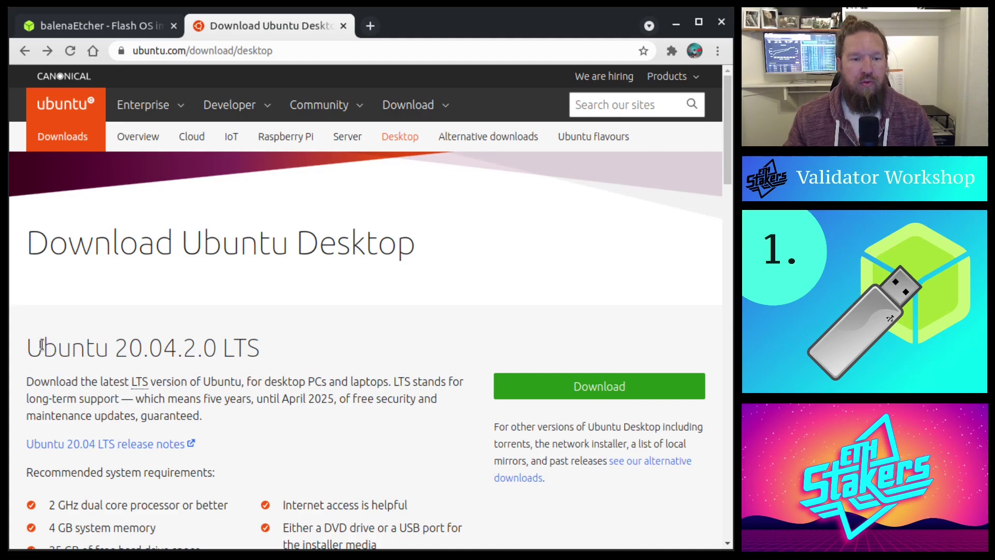
left_click_drag(116, 347, 265, 347)
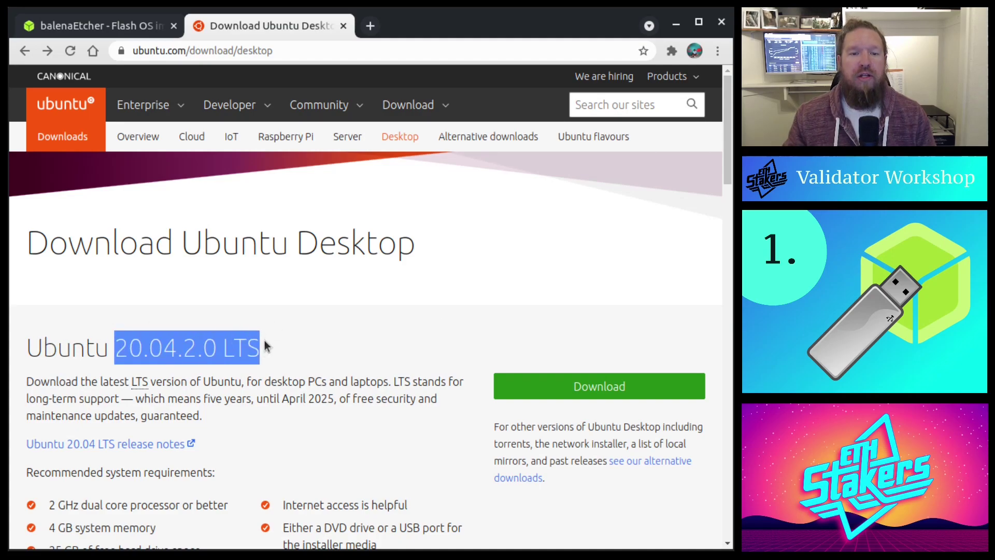
left_click(392, 356)
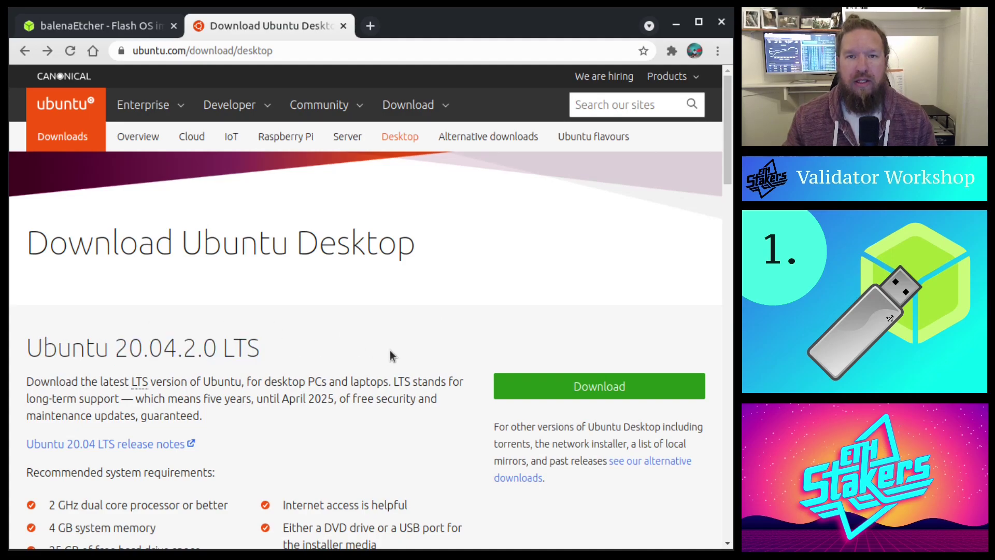
left_click(547, 384)
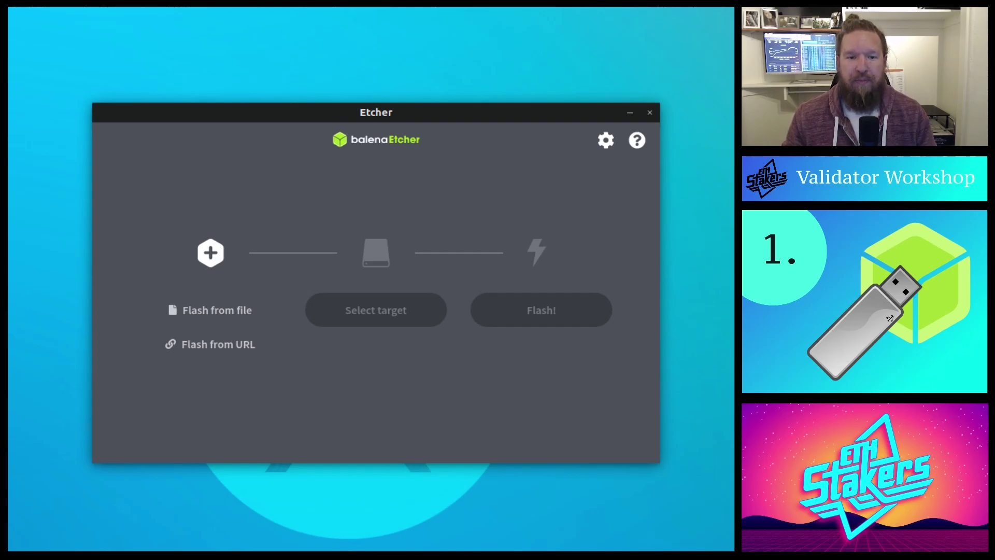
Load the Ubuntu 20.04.1 desktop ISO from Downloads as the image to flash
left_click(213, 311)
left_click(191, 254)
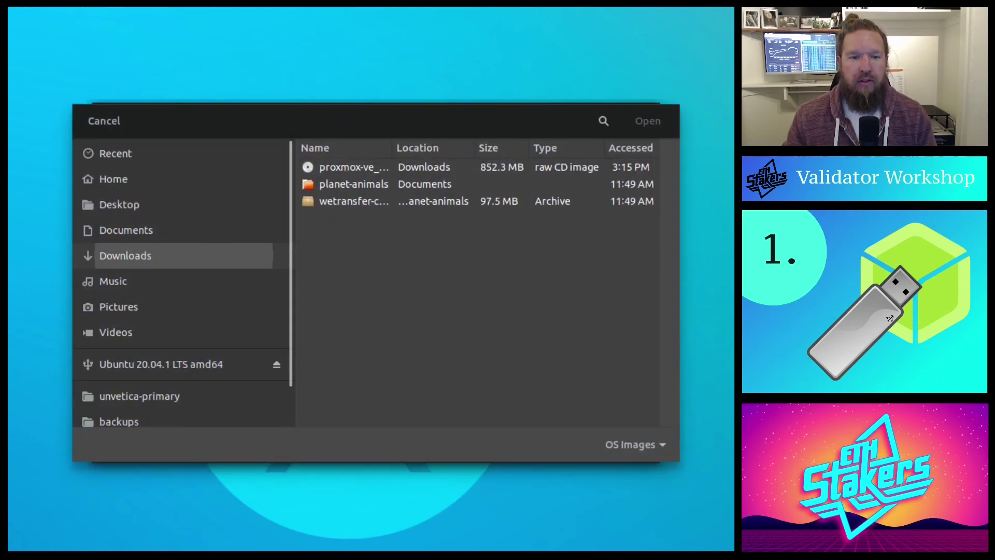
scroll(430, 259, "down", 6)
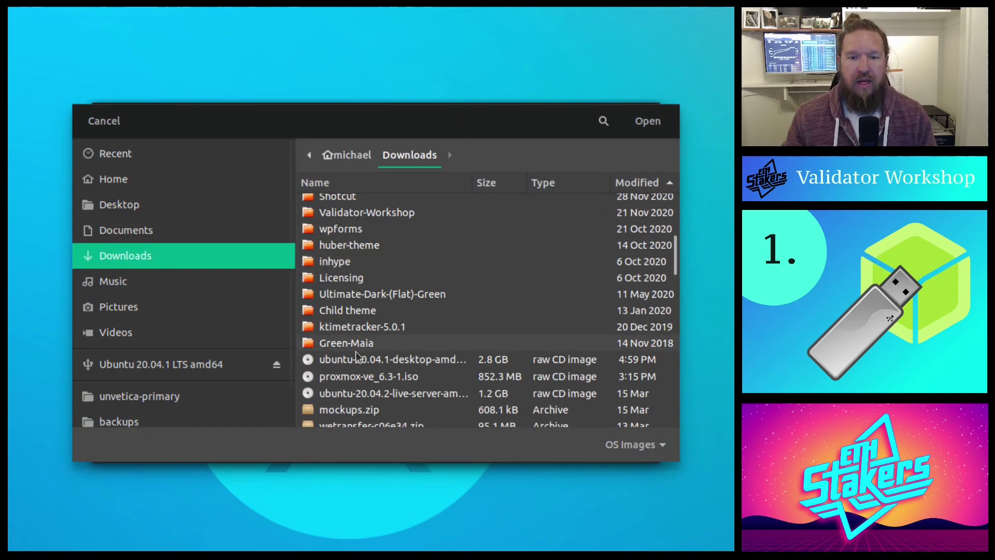
left_click(355, 361)
left_click(648, 121)
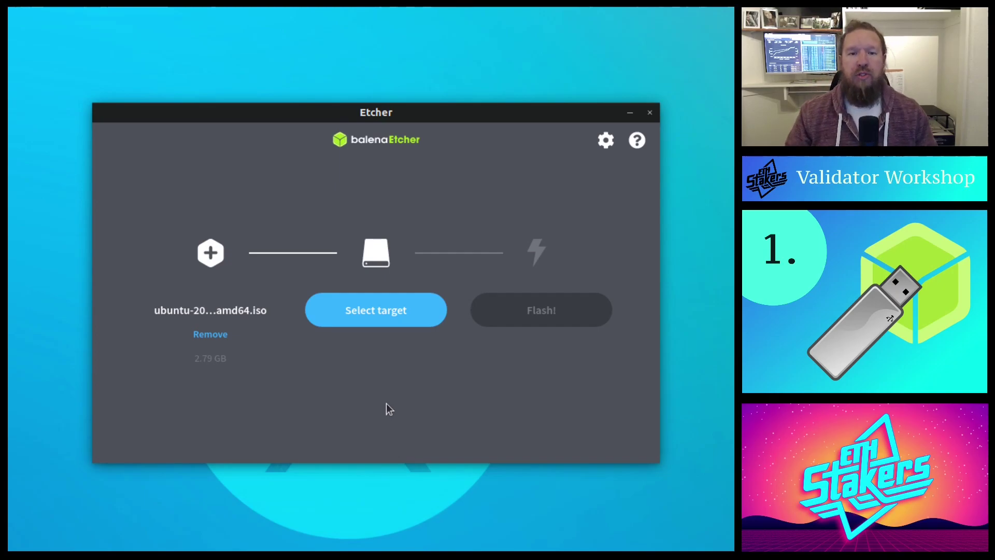
Select the 15.4 GB SanDisk Cruzer_Glide USB drive as the flash target
left_click(389, 313)
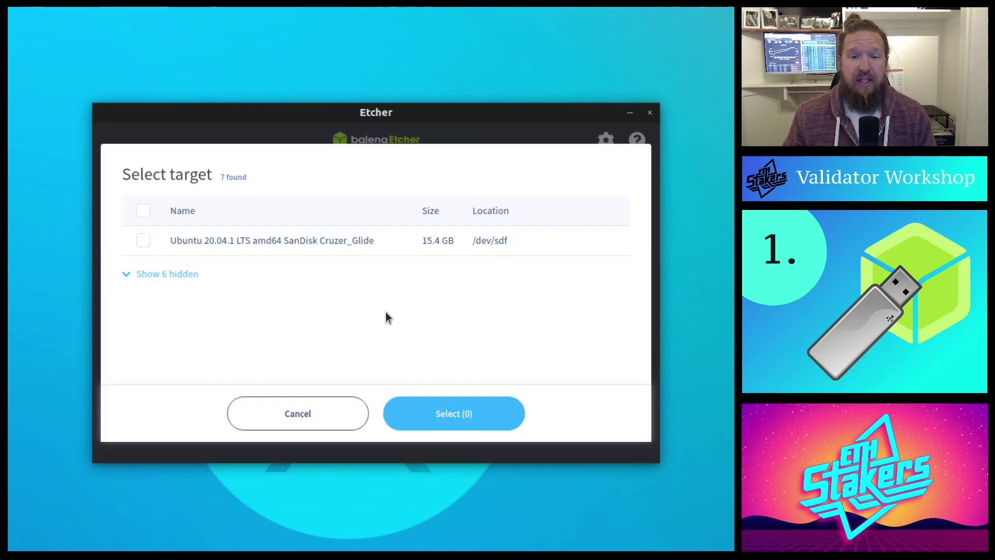
left_click(171, 246)
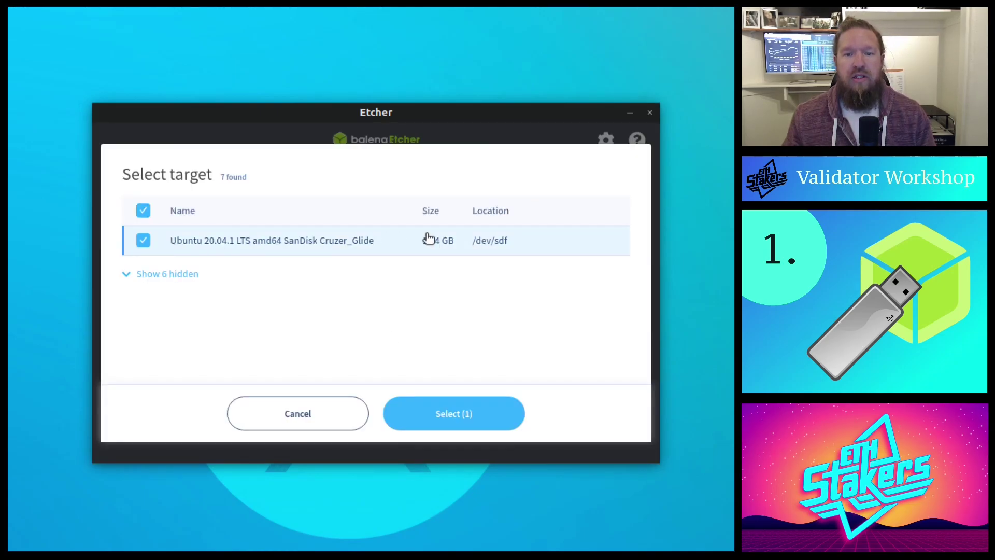
left_click(456, 423)
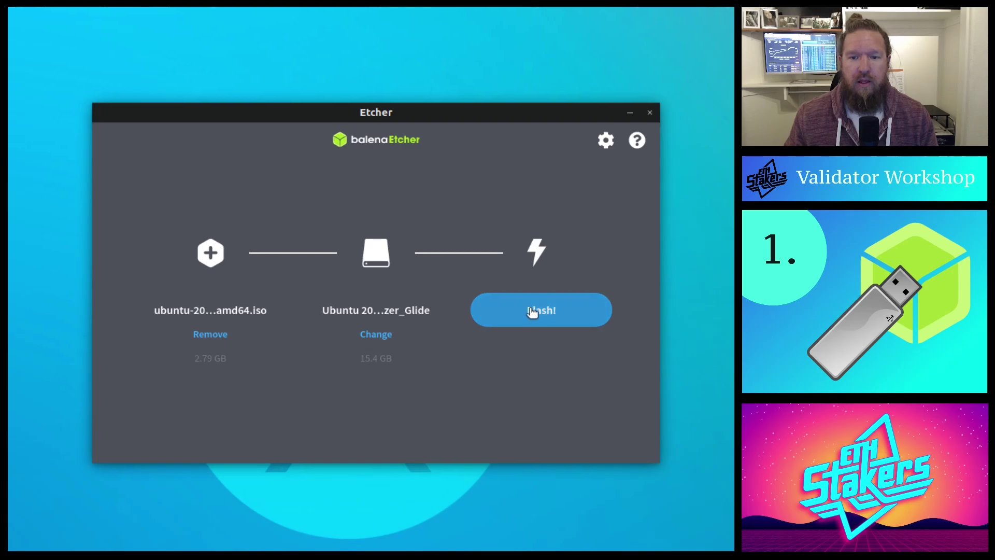
Start flashing the Ubuntu image to the USB drive, authorising with the administrator password
left_click(580, 309)
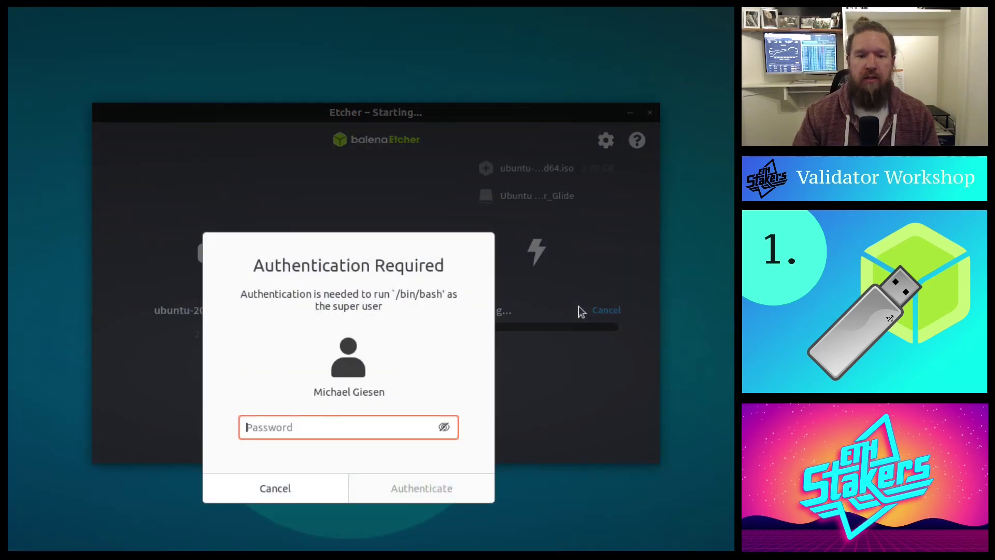
type("●●●●●●●●●●")
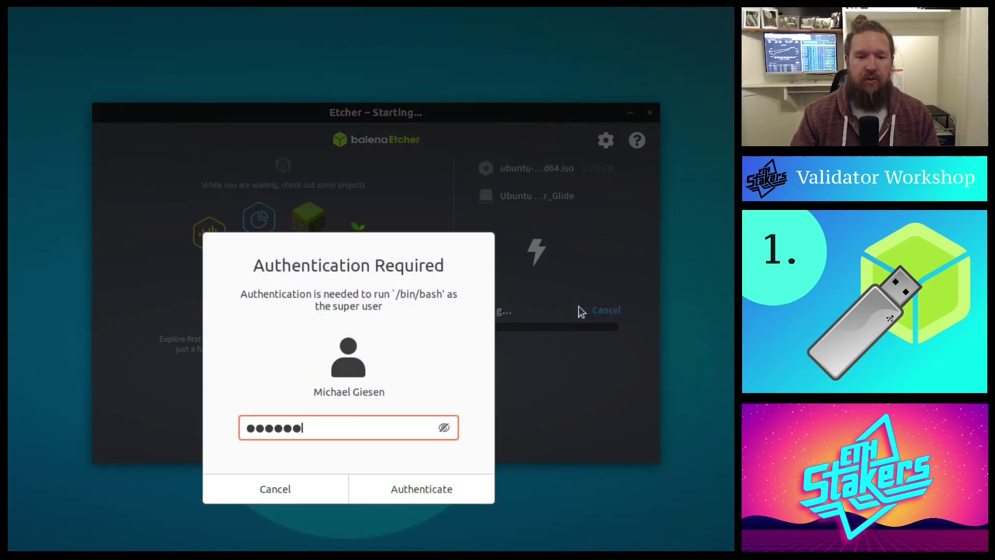
type("●●")
key("Return")
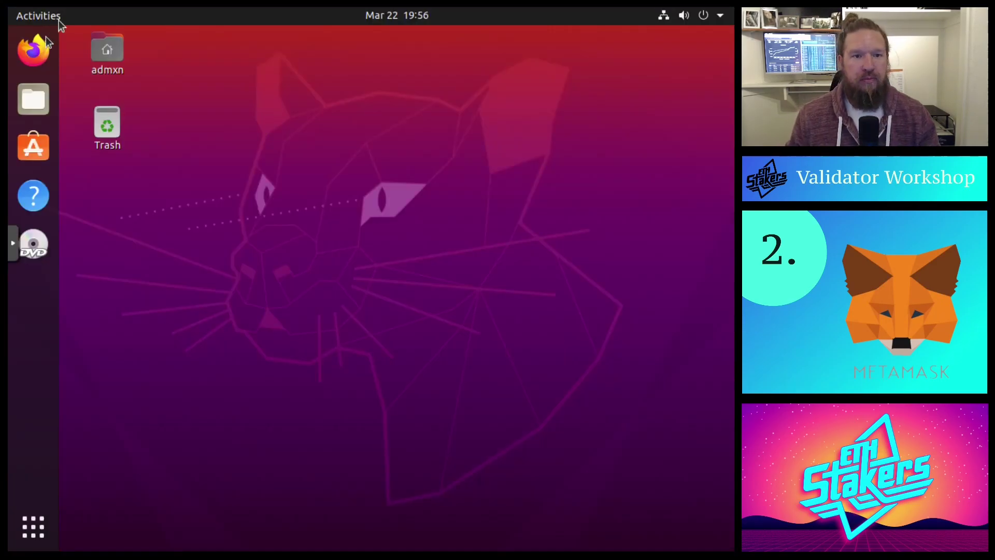
Launch Firefox and go to metamask.io
left_click(33, 50)
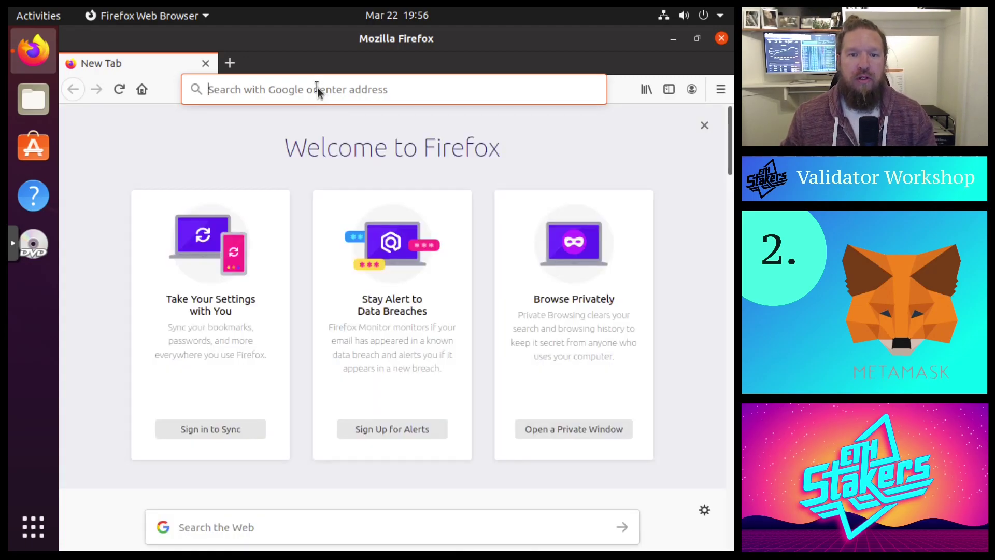
left_click(318, 91)
type("metamask.io/")
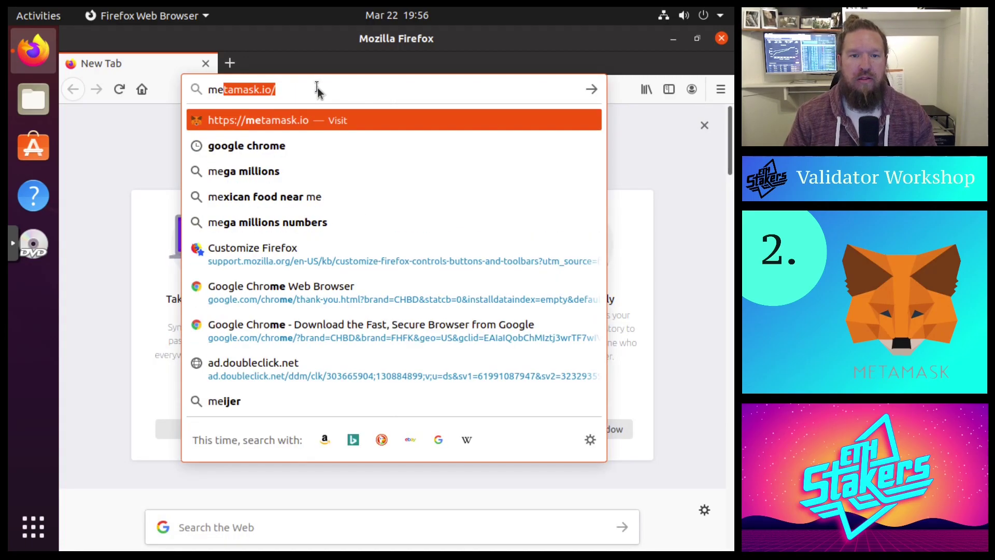
key("Return")
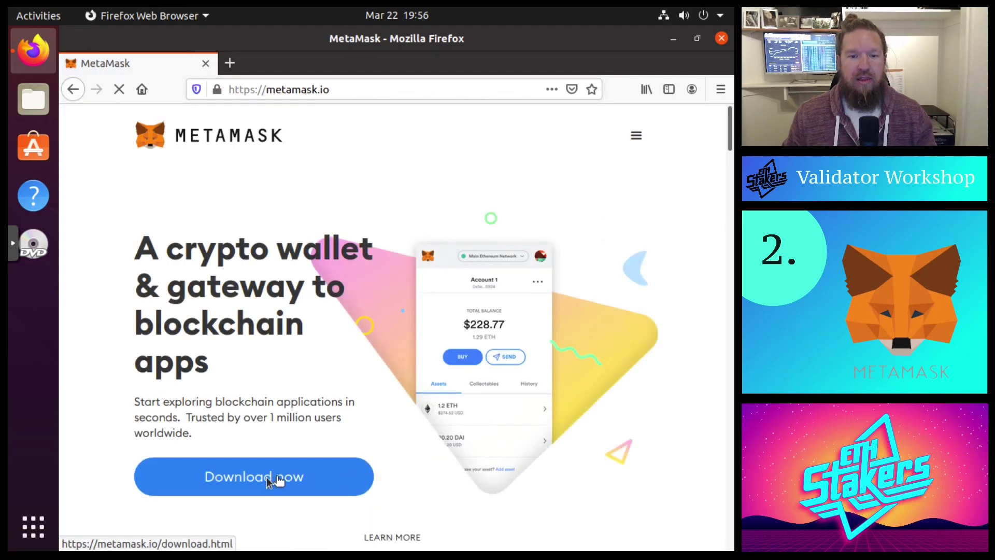
Install the MetaMask add-on for Firefox, granting its permissions
left_click(185, 482)
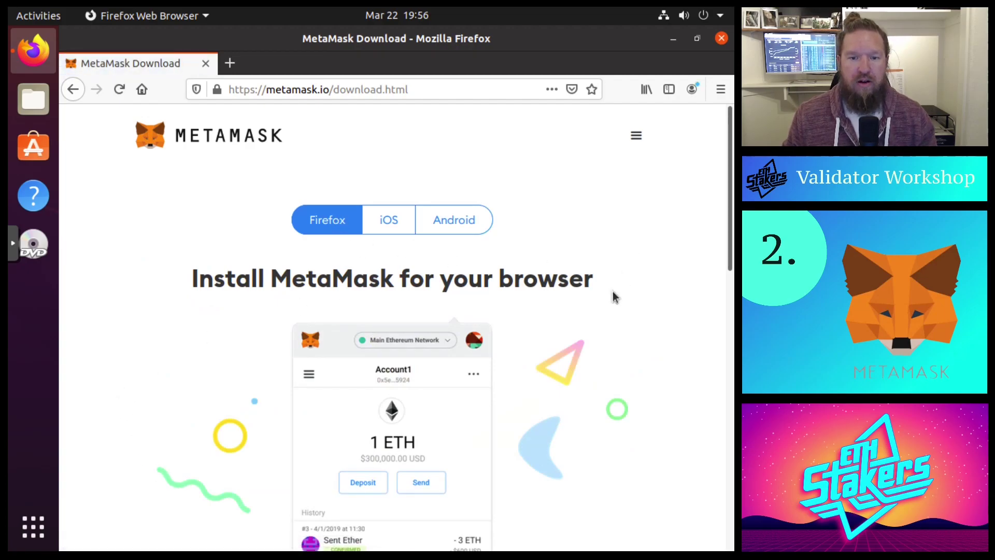
scroll(613, 296, "down", 3)
scroll(614, 297, "down", 3)
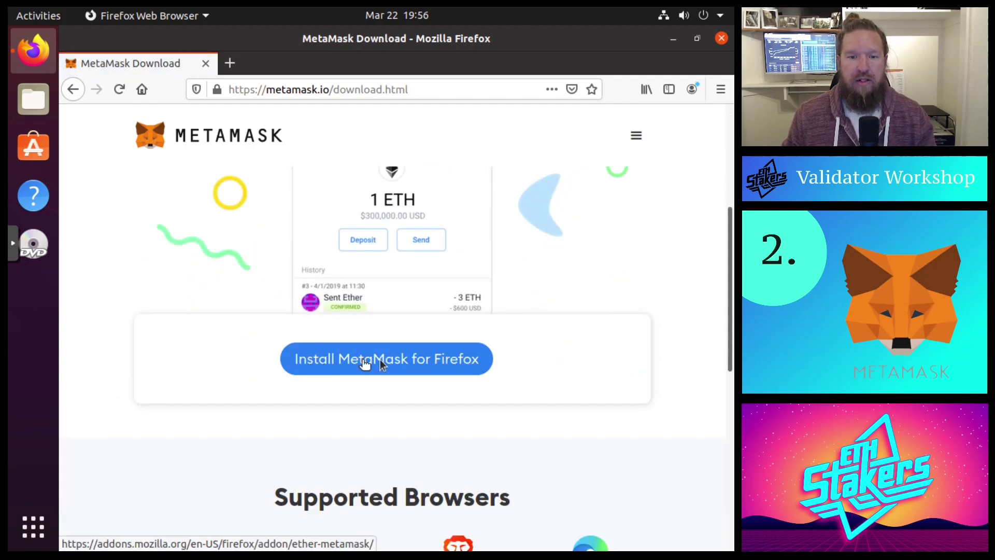
left_click(397, 360)
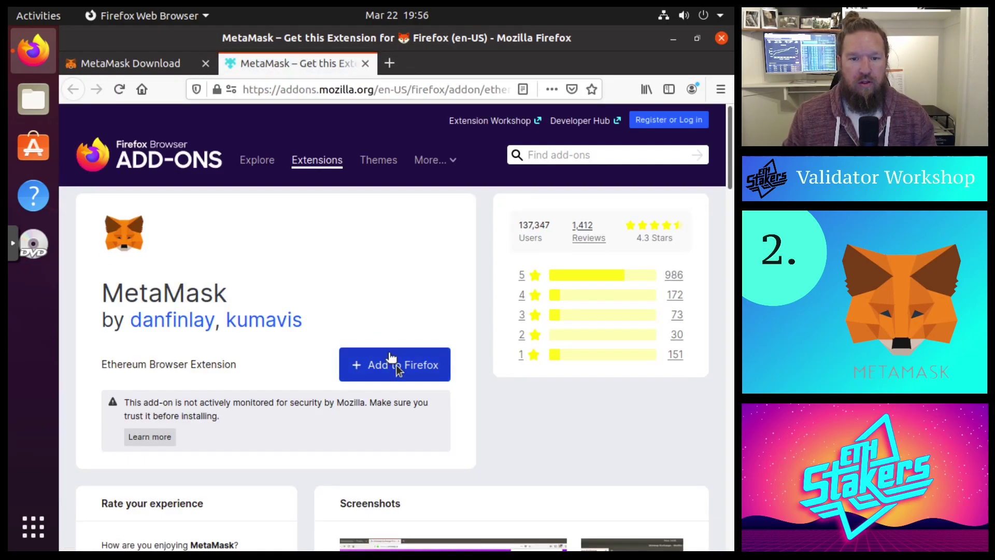
left_click(397, 365)
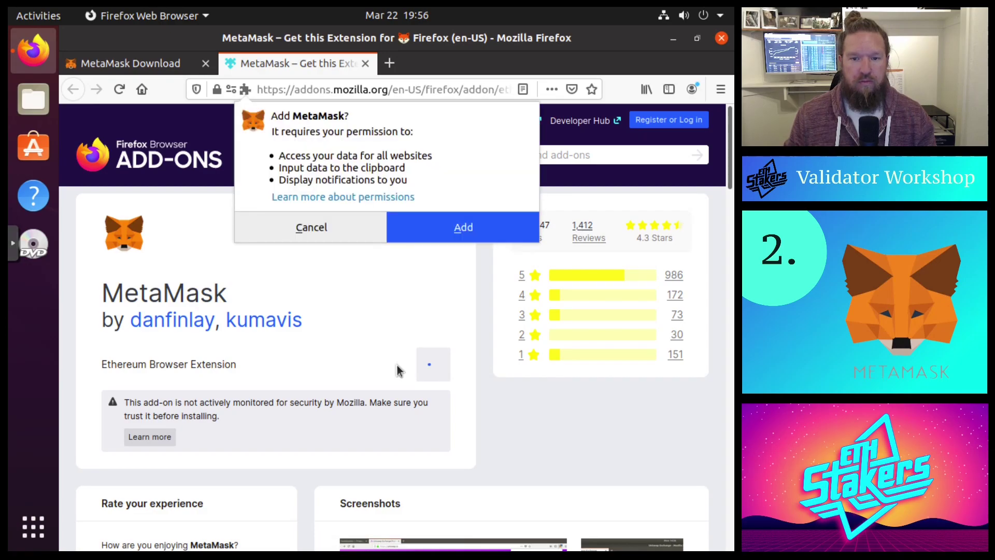
left_click(456, 231)
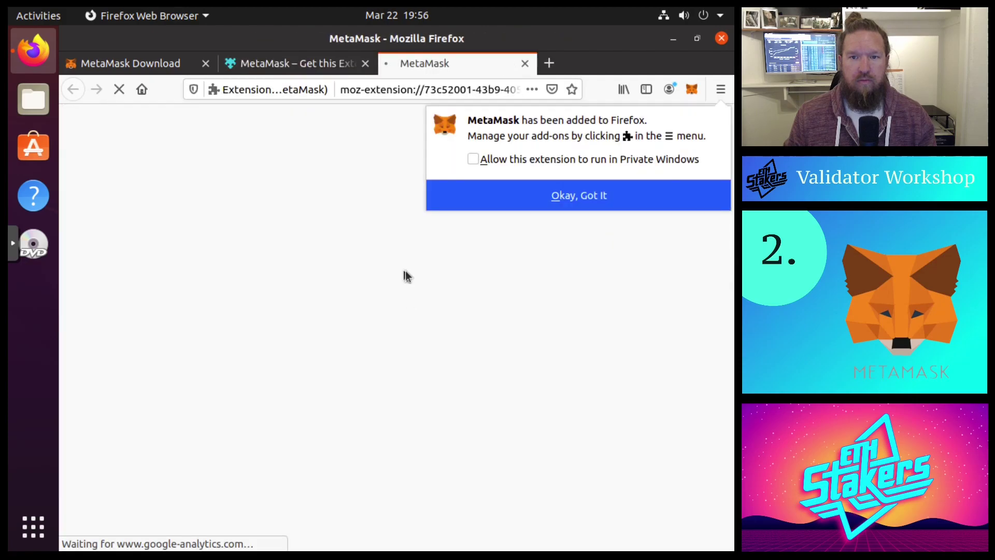
left_click(598, 198)
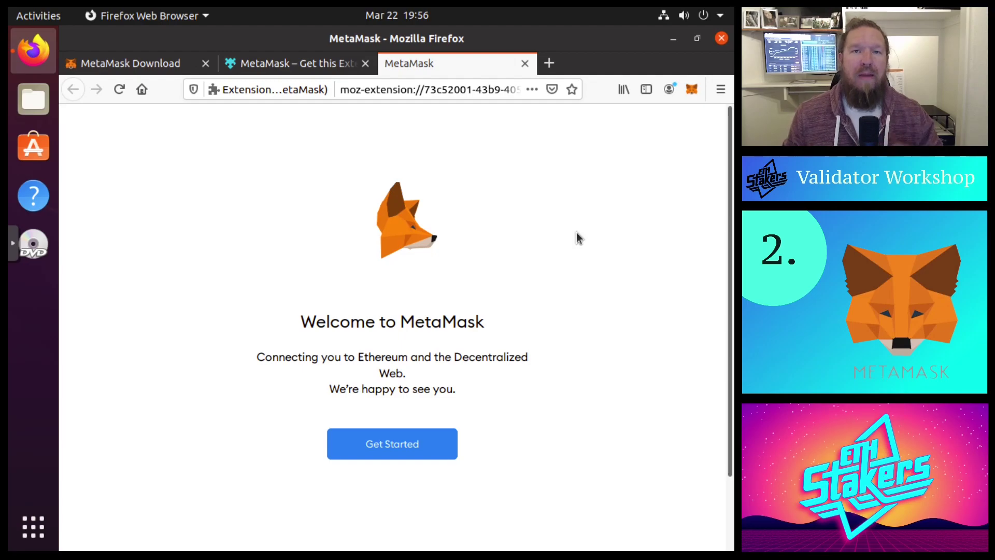
Choose to create a new MetaMask wallet, agreeing to share anonymous usage data
left_click(416, 445)
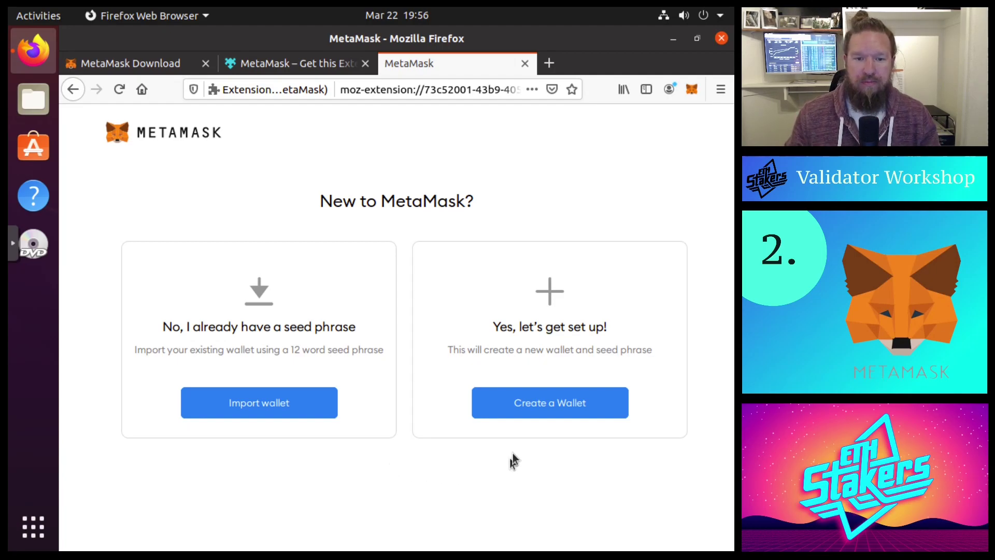
left_click(556, 402)
scroll(617, 343, "down", 3)
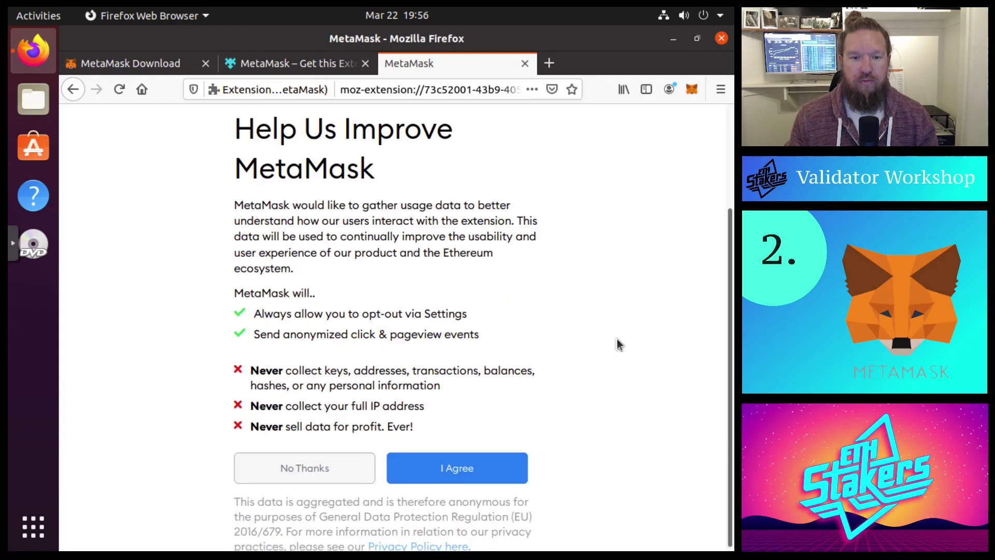
left_click(475, 464)
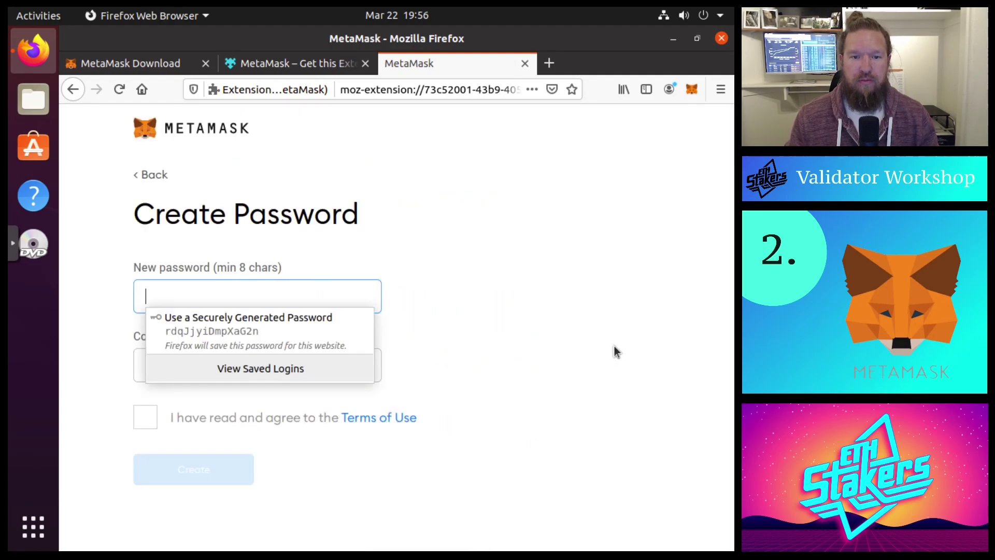
Set and confirm the wallet password, accept the Terms of Use, and create the wallet
left_click(316, 293)
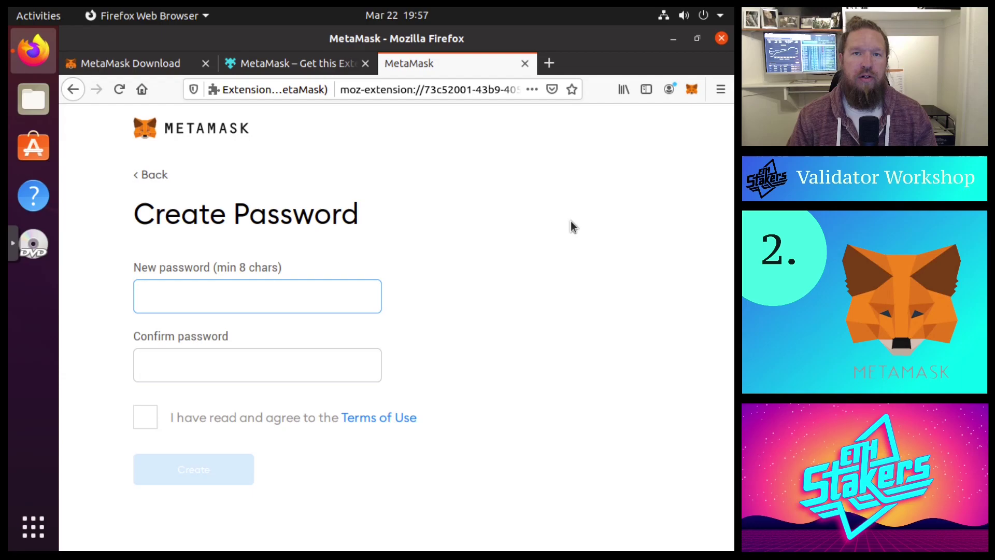
type("••••••••")
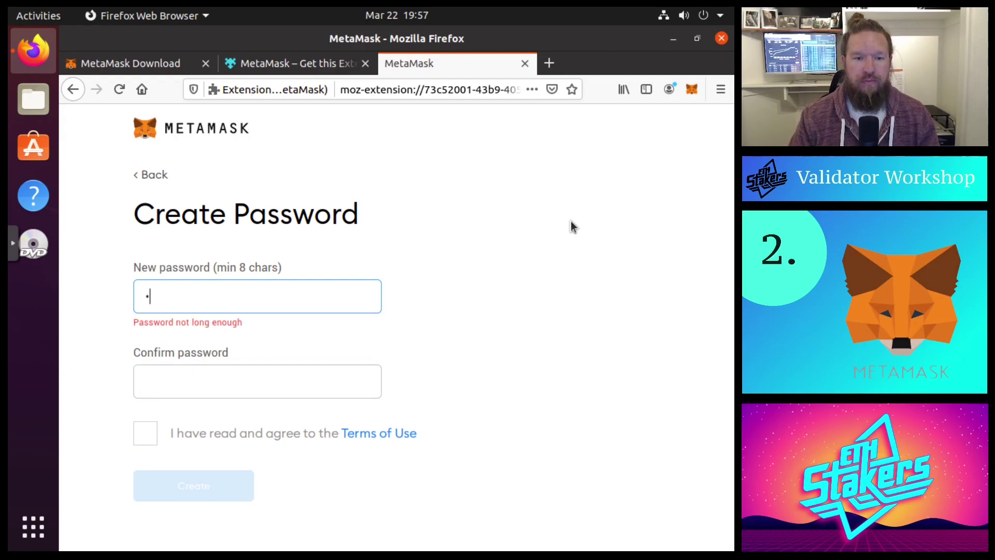
type("••••")
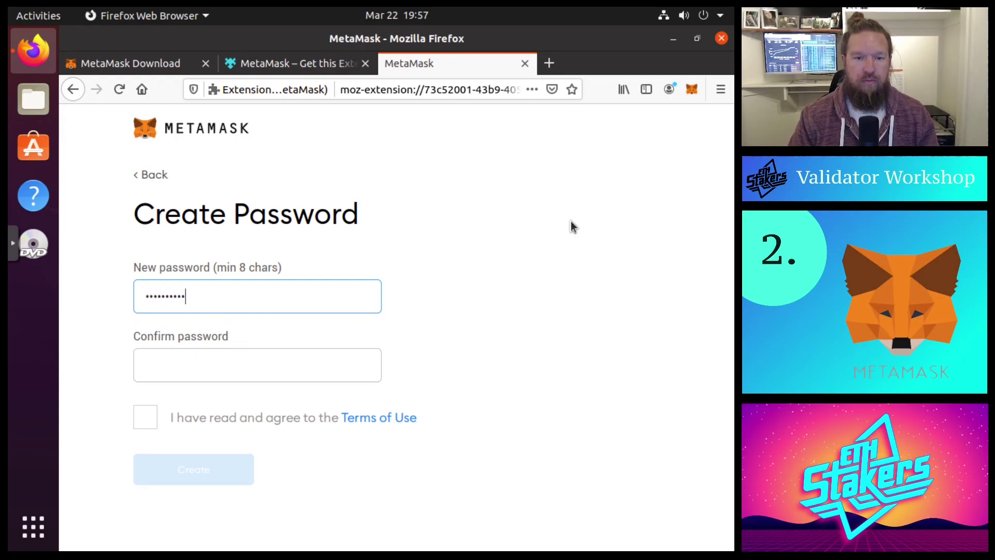
key("Tab")
type("••••••••••••")
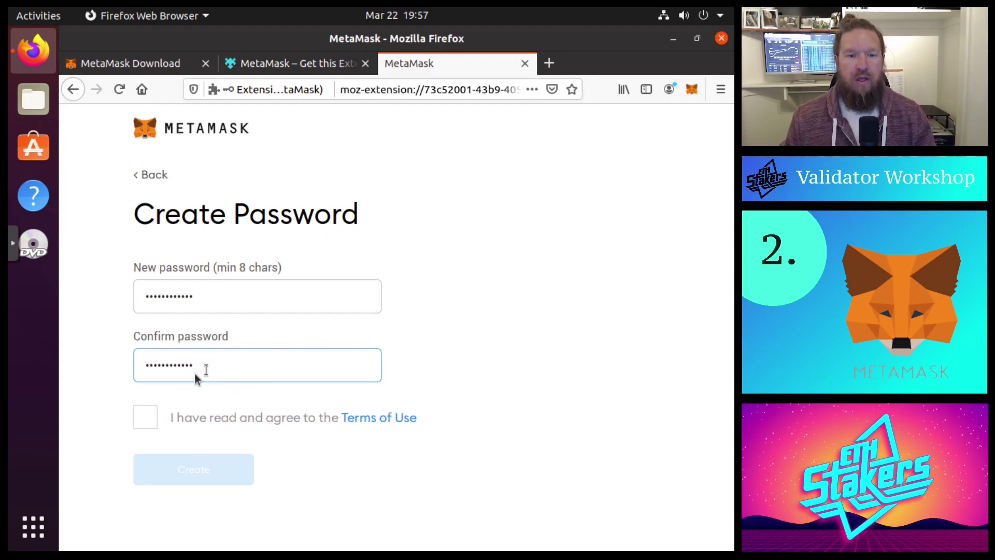
left_click(146, 418)
left_click(214, 473)
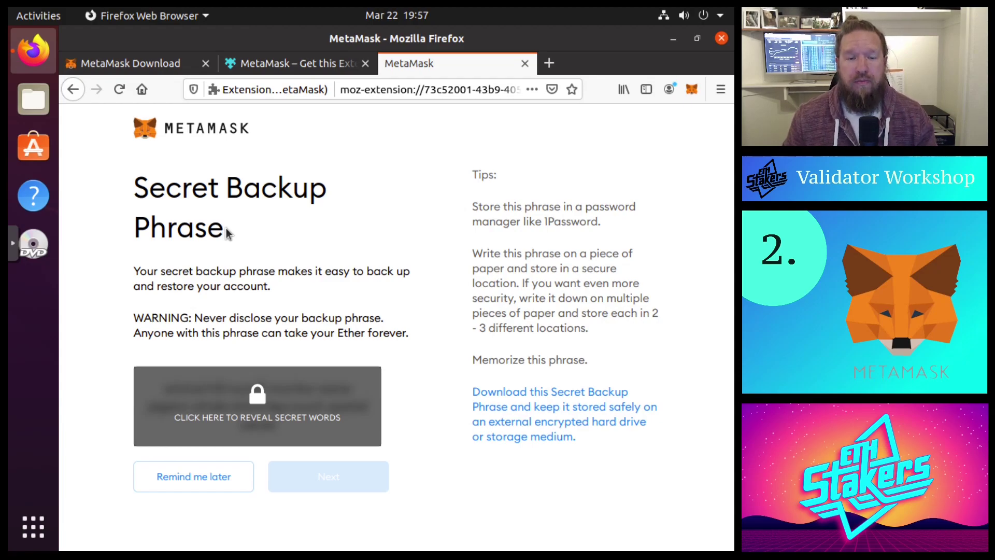
Reveal the twelve secret backup words, then continue to the confirmation page
left_click(241, 397)
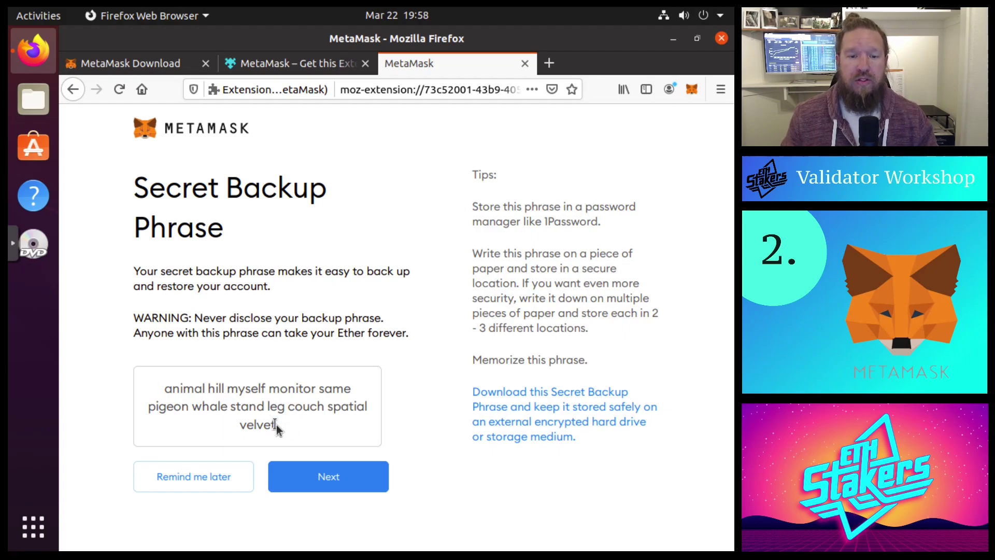
left_click(367, 483)
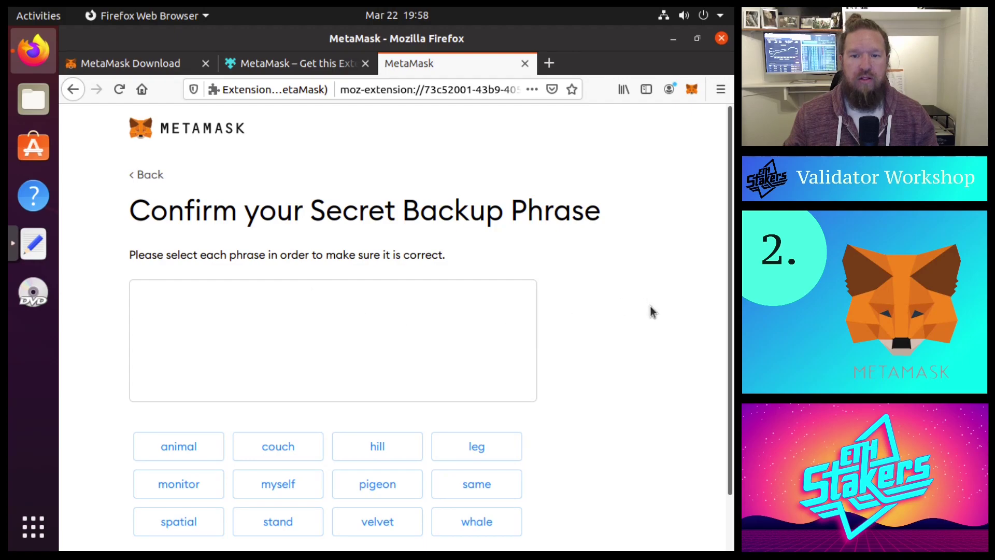
Enter the backup phrase words in order and confirm them
scroll(650, 306, "down", 2)
scroll(650, 308, "down", 1)
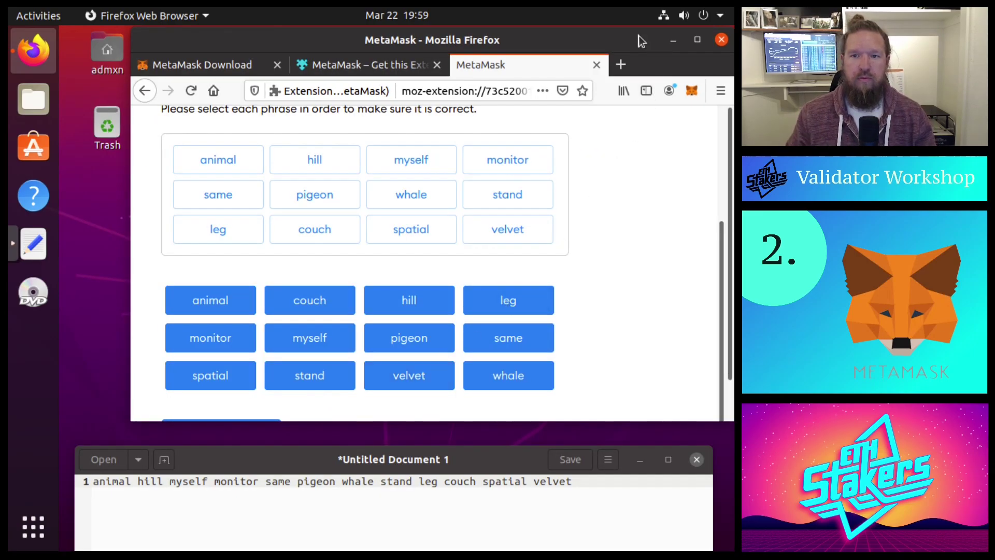
double_click(639, 36)
left_click(200, 531)
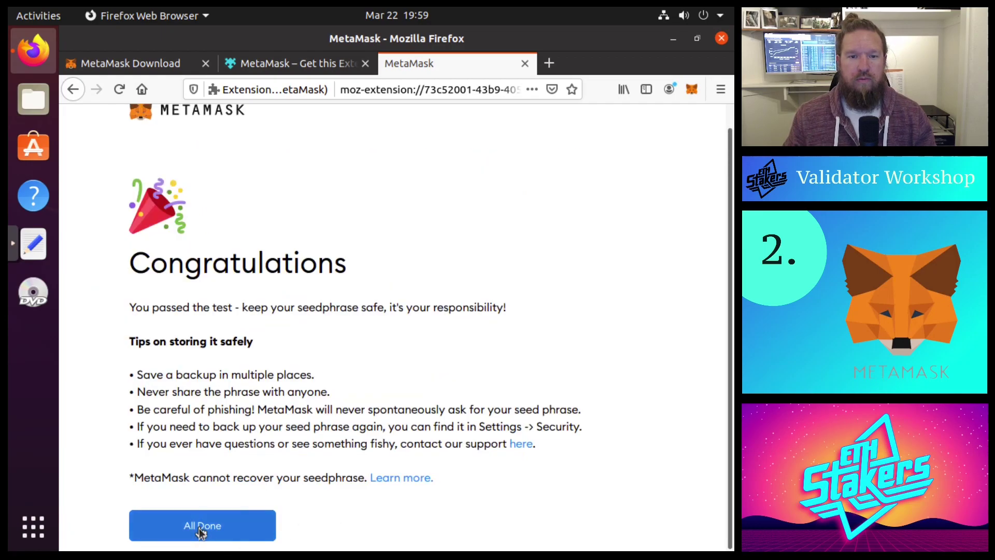
Finish setup with All Done so the Account 1 wallet opens
scroll(732, 130, "up", 1)
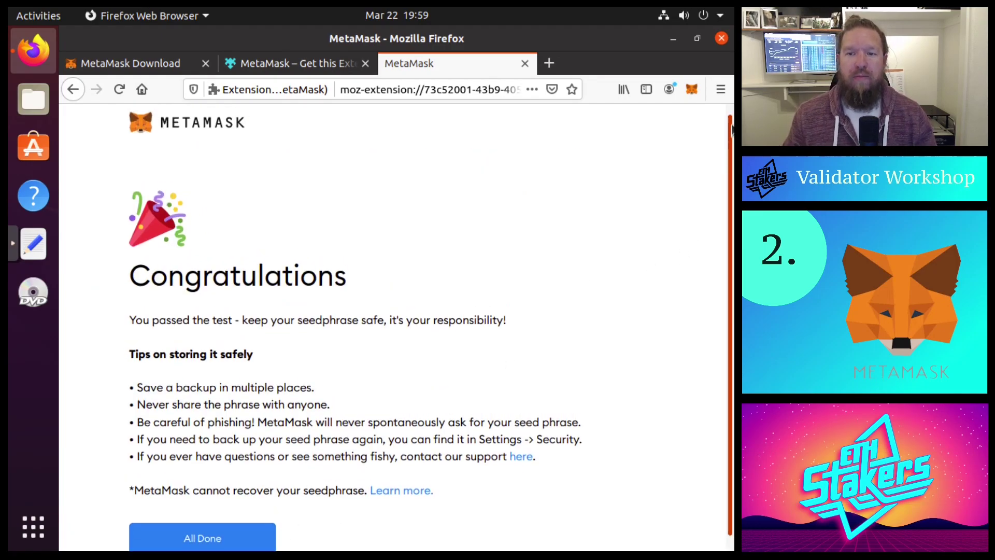
scroll(732, 130, "up", 1)
scroll(732, 128, "down", 1)
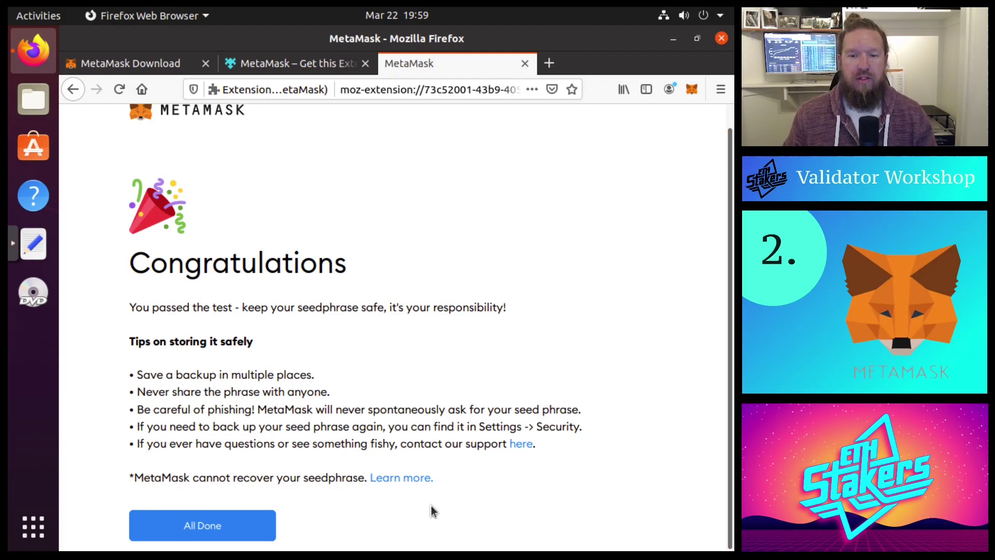
left_click(253, 527)
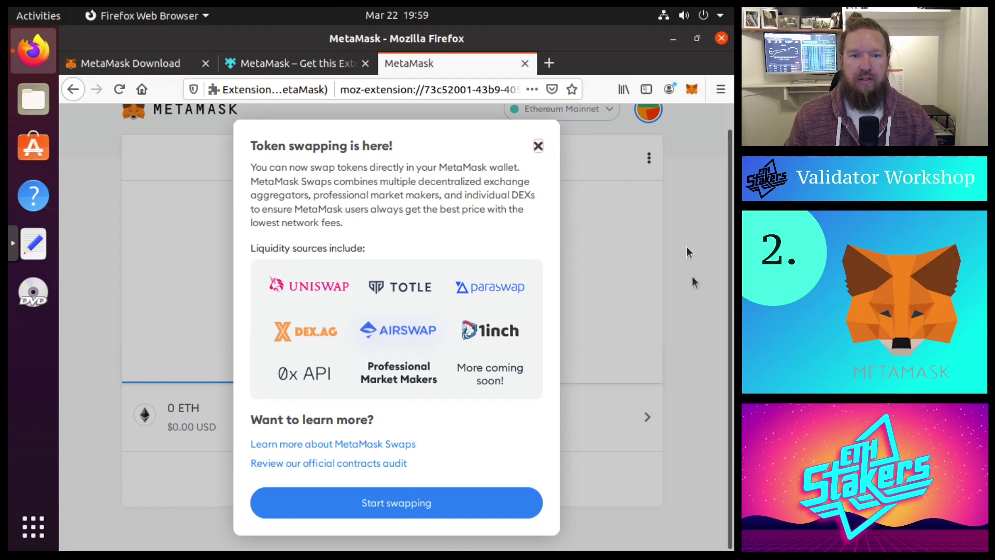
Close the Token swapping announcement and switch MetaMask to Goerli Test Network
key("Escape")
scroll(732, 174, "up", 1)
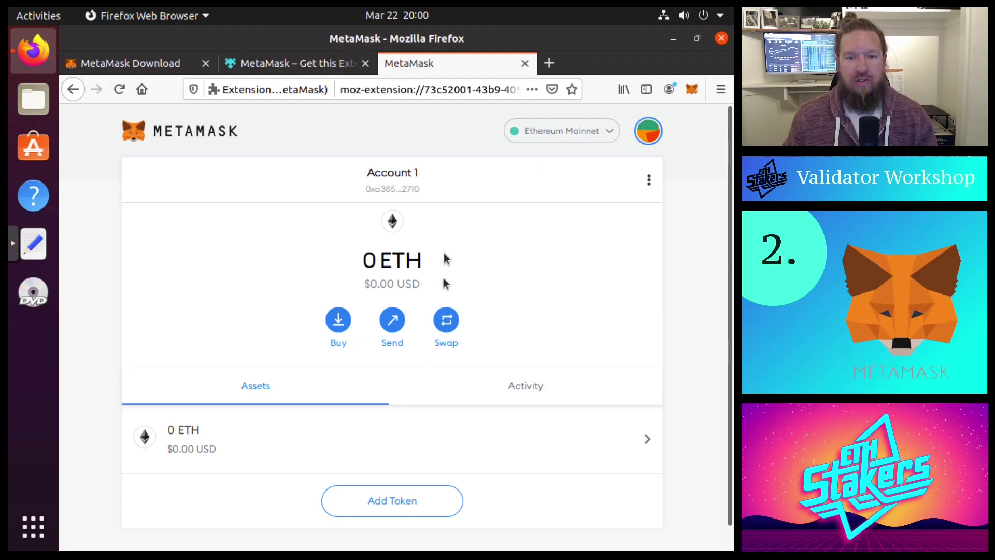
left_click(607, 132)
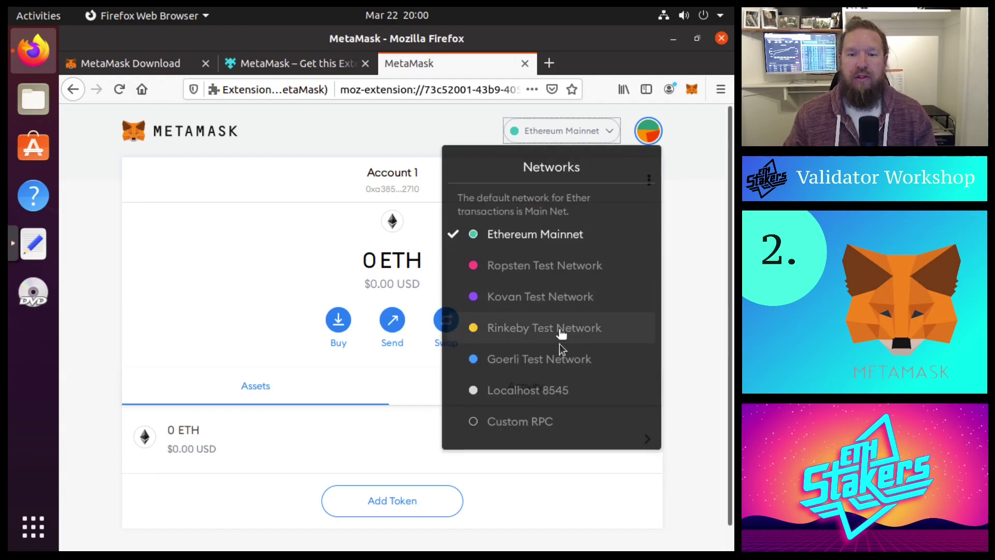
left_click(563, 359)
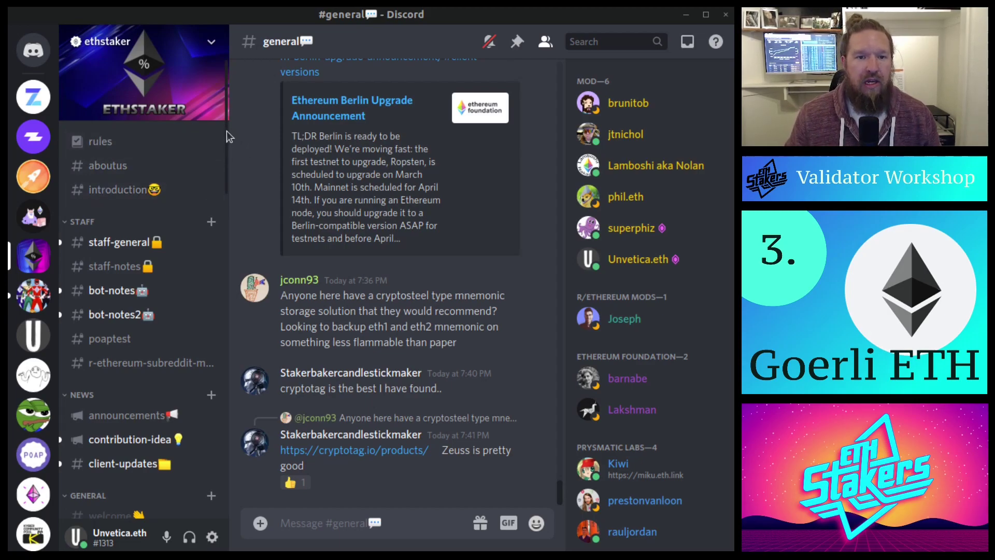
Open #request-goerli-eth under Testnets, jump to latest messages, and type !goerliEth
left_click_drag(226, 131, 225, 490)
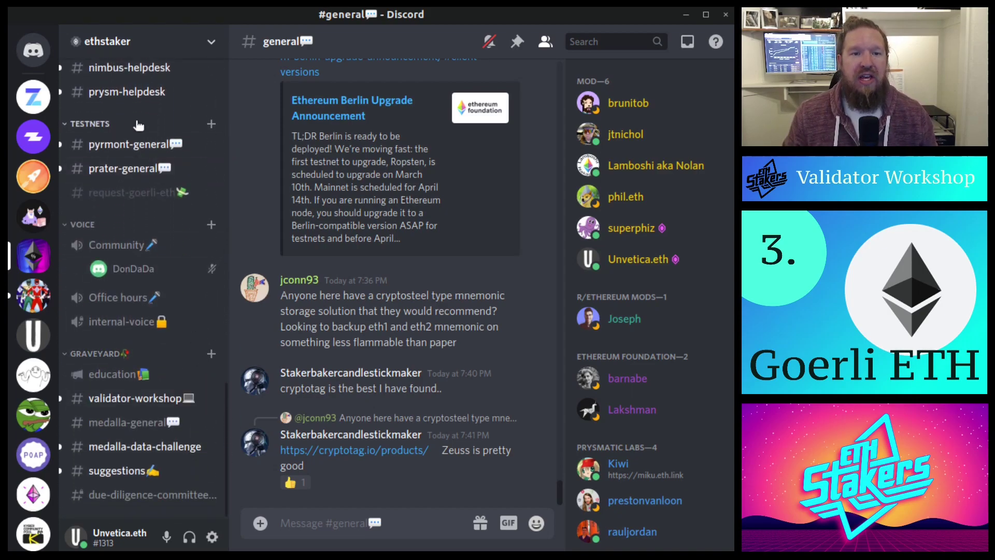
left_click(111, 199)
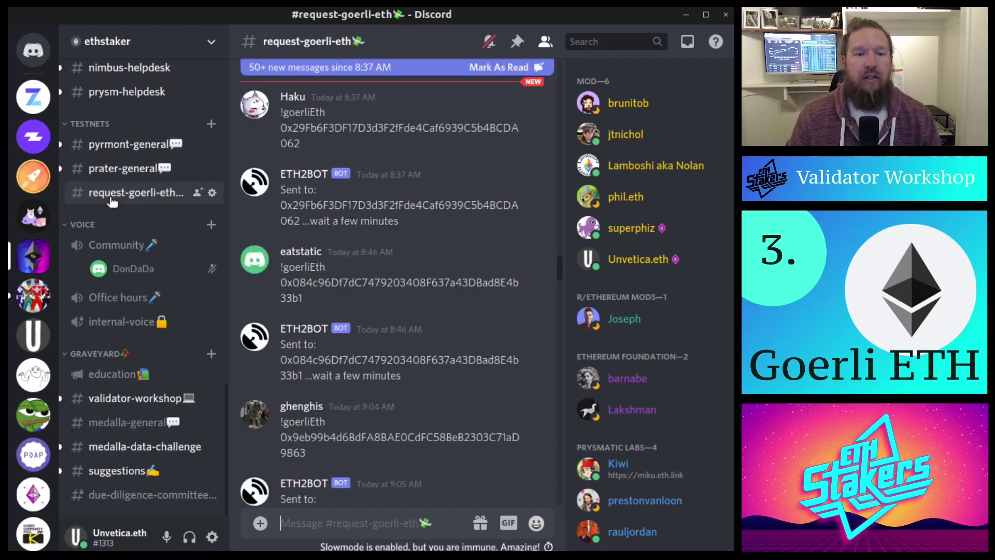
left_click(519, 73)
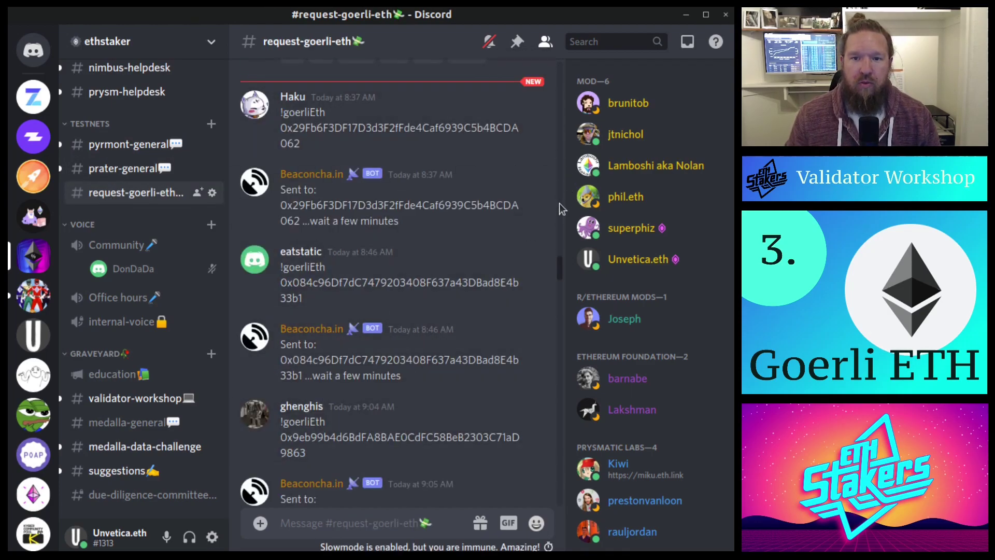
left_click_drag(561, 273, 554, 546)
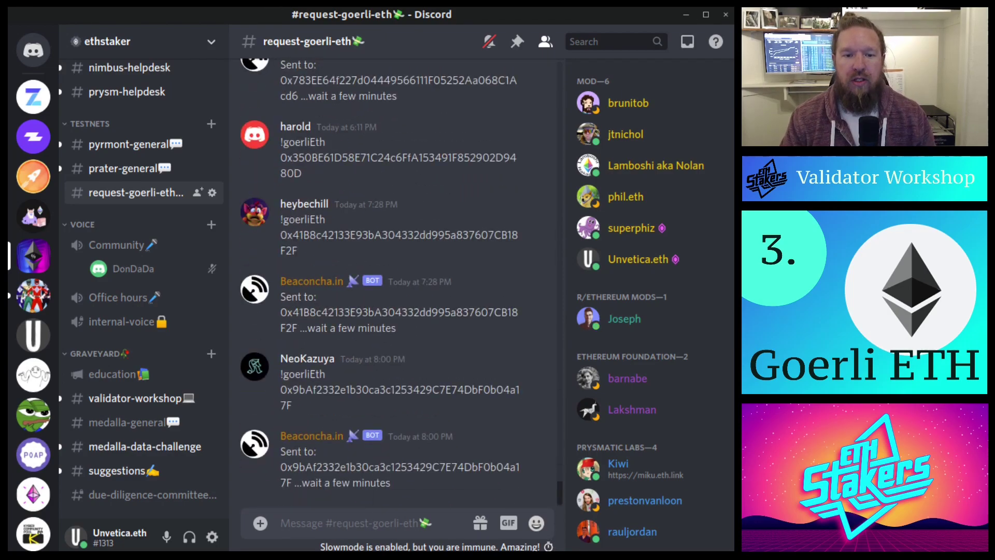
type("!")
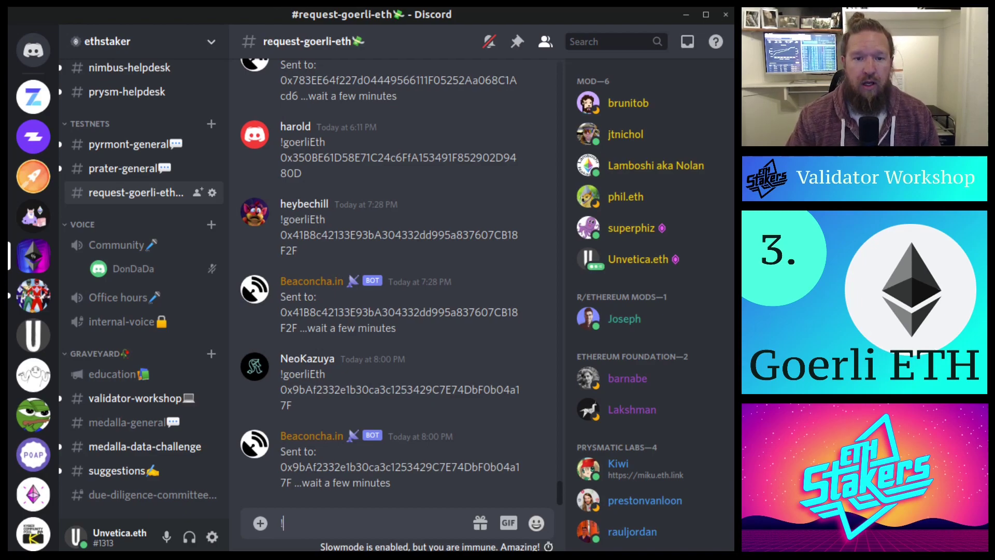
type("goerliEth")
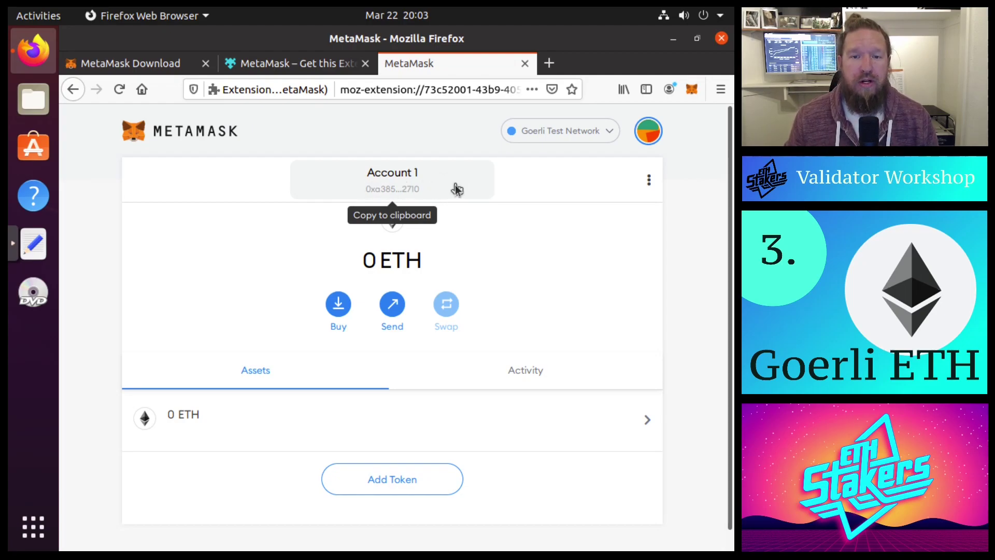
Copy the Account 1 address from MetaMask and paste it after !goerliEth in Discord
left_click(455, 185)
key("ctrl+v")
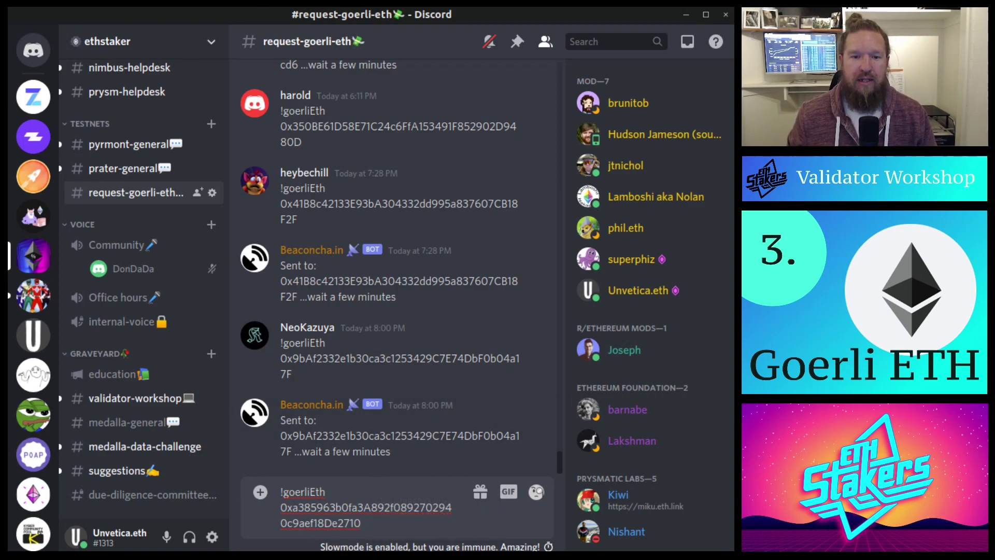
Send the !goerliEth request with the wallet address, then minimize Discord
key("Return")
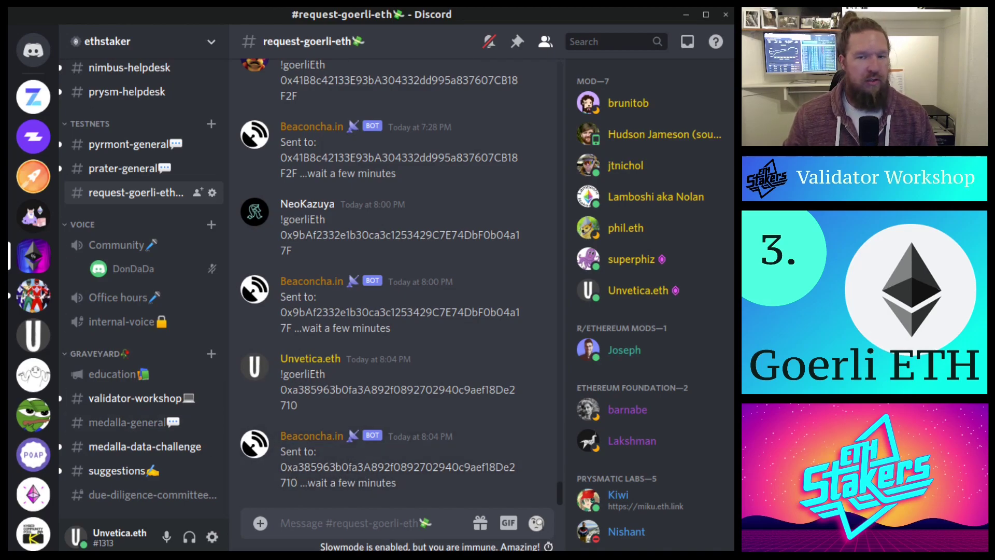
left_click(685, 16)
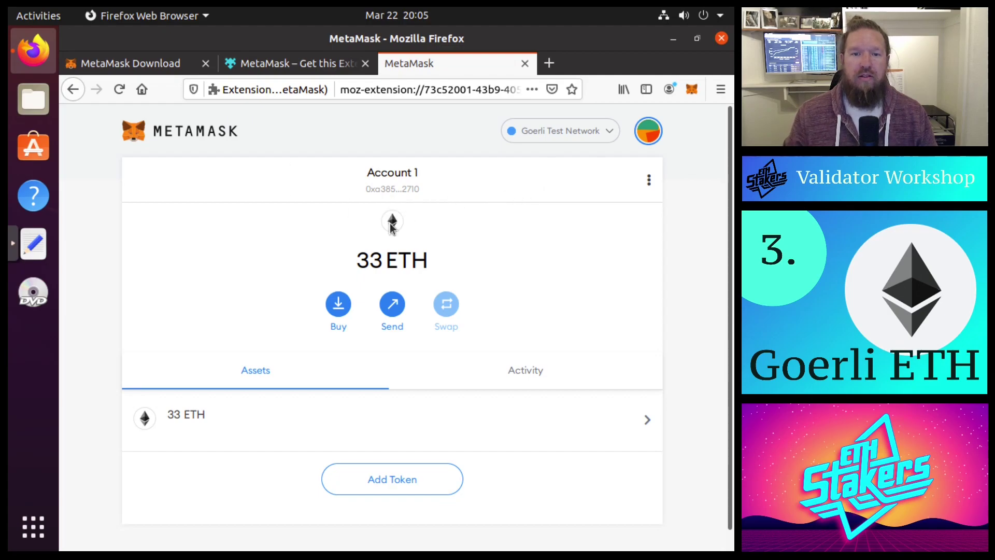
left_click_drag(351, 268, 448, 257)
left_click(524, 273)
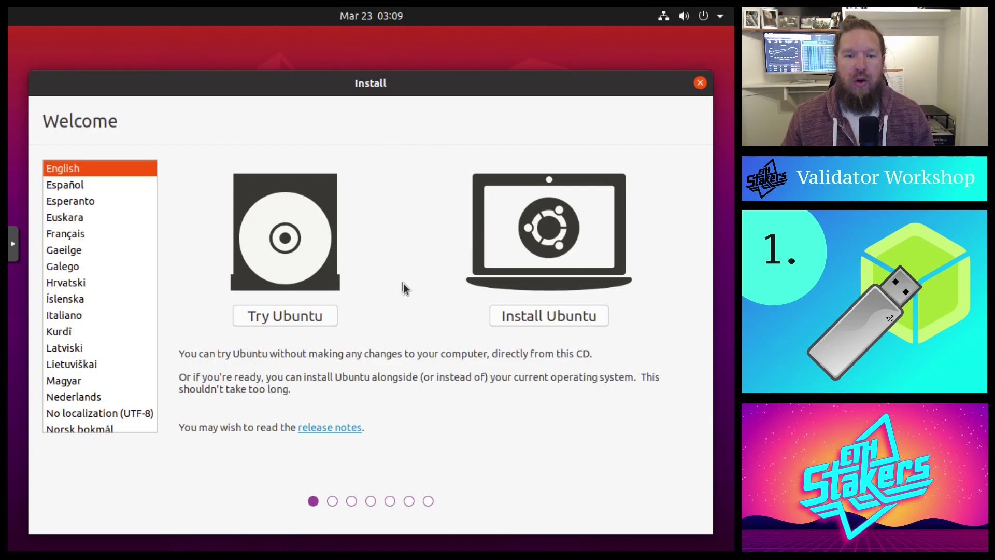
Start installing Ubuntu with the English (US) keyboard layout and a minimal installation
left_click(559, 313)
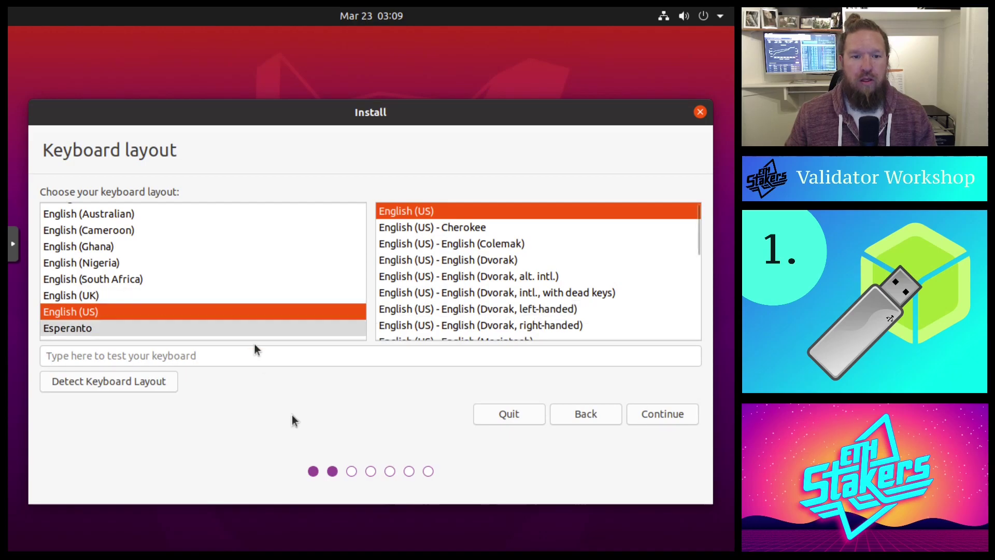
left_click(669, 413)
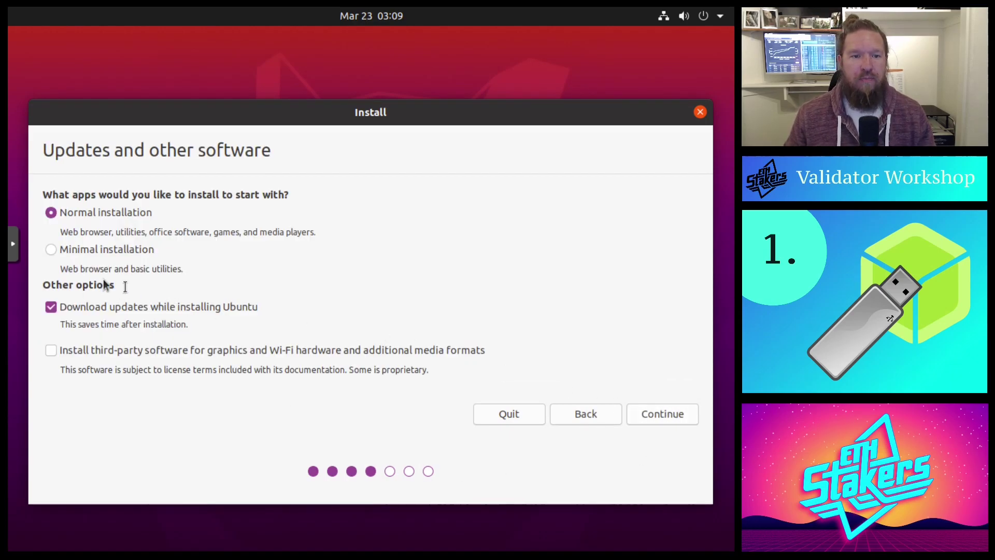
left_click(50, 250)
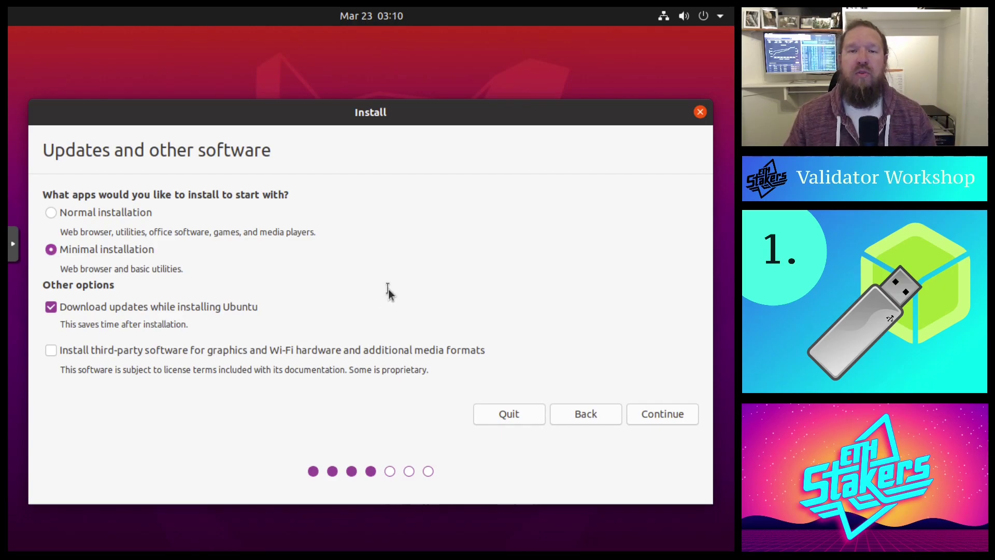
left_click(664, 414)
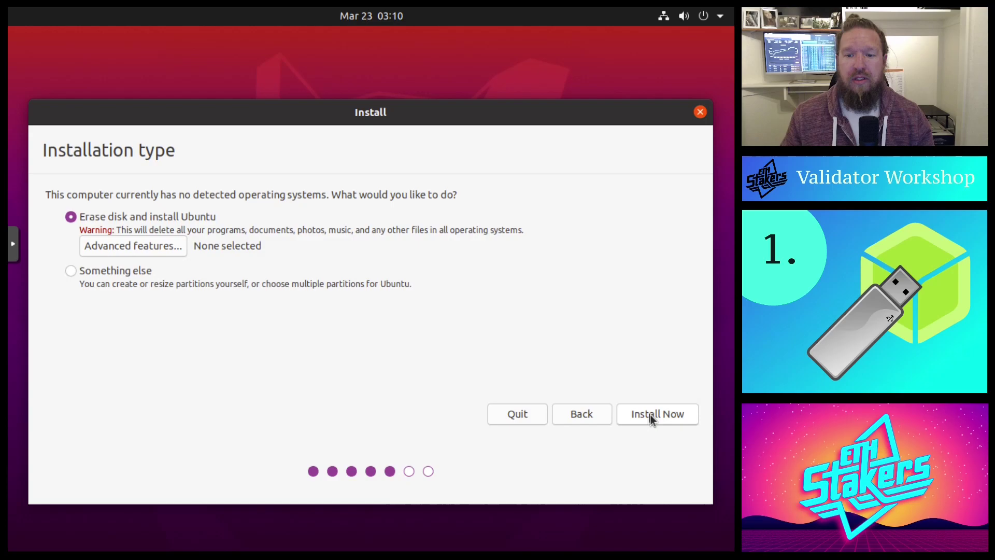
Keep 'Erase disk and install Ubuntu' and start the install with Install Now
left_click(676, 415)
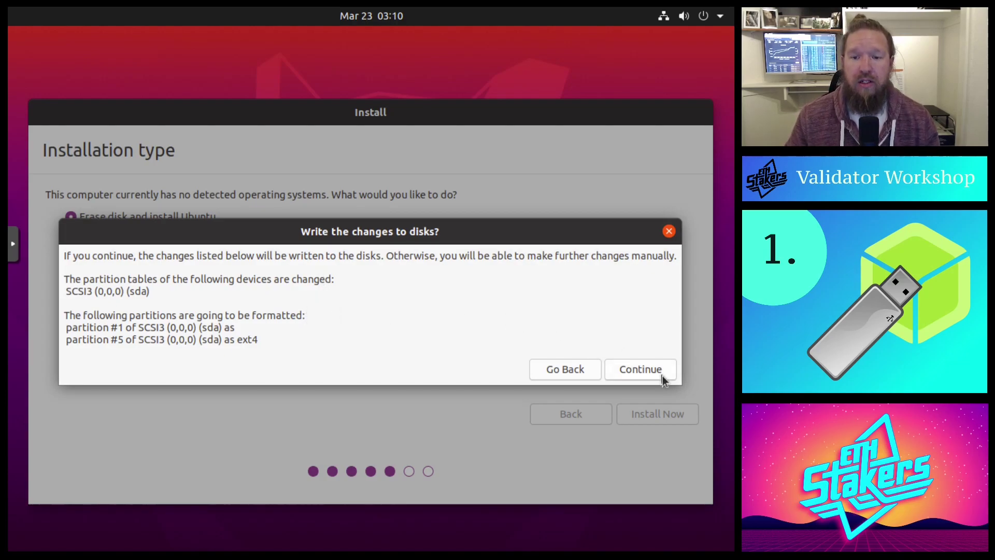
Approve the partition changes, keep the Phoenix time zone, and enter the user's name
left_click(628, 371)
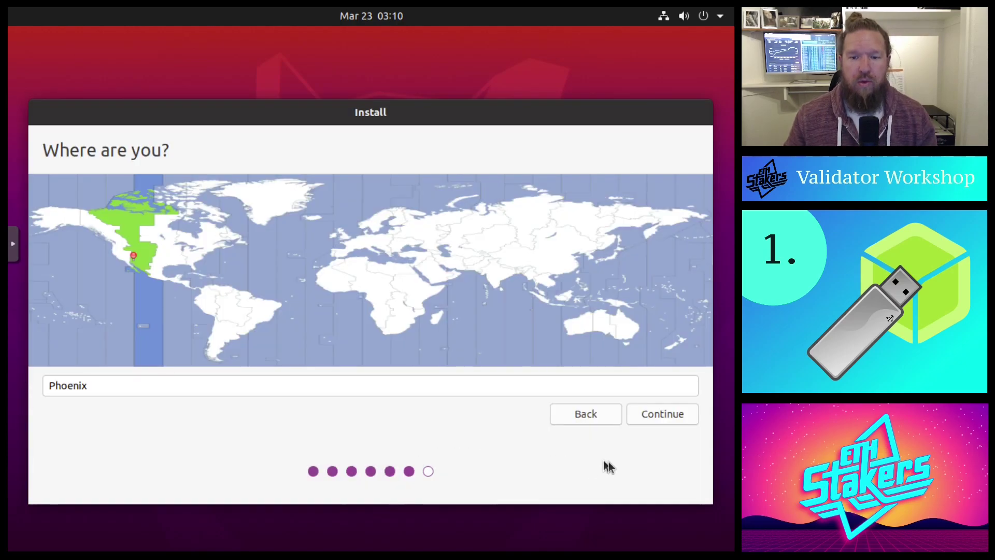
left_click(667, 417)
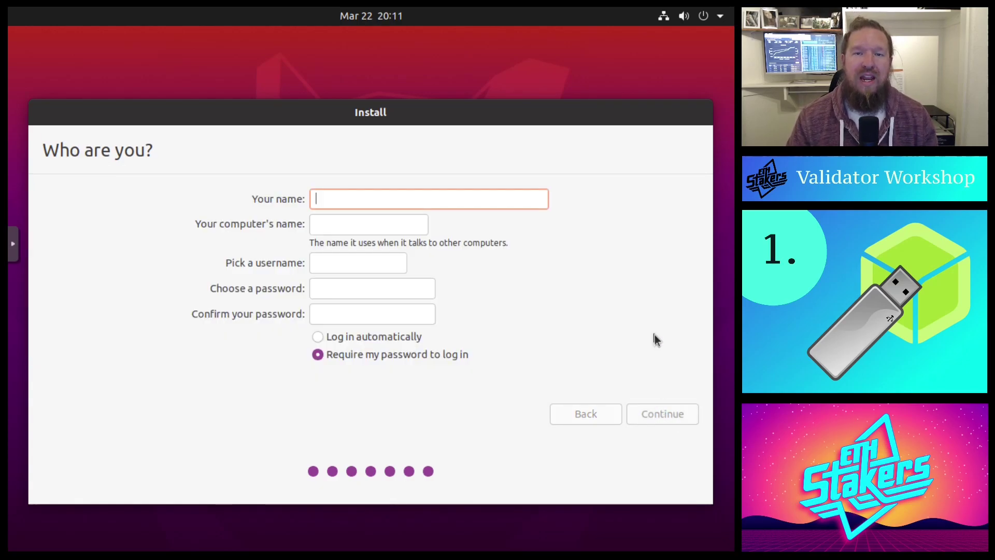
type("unvetica")
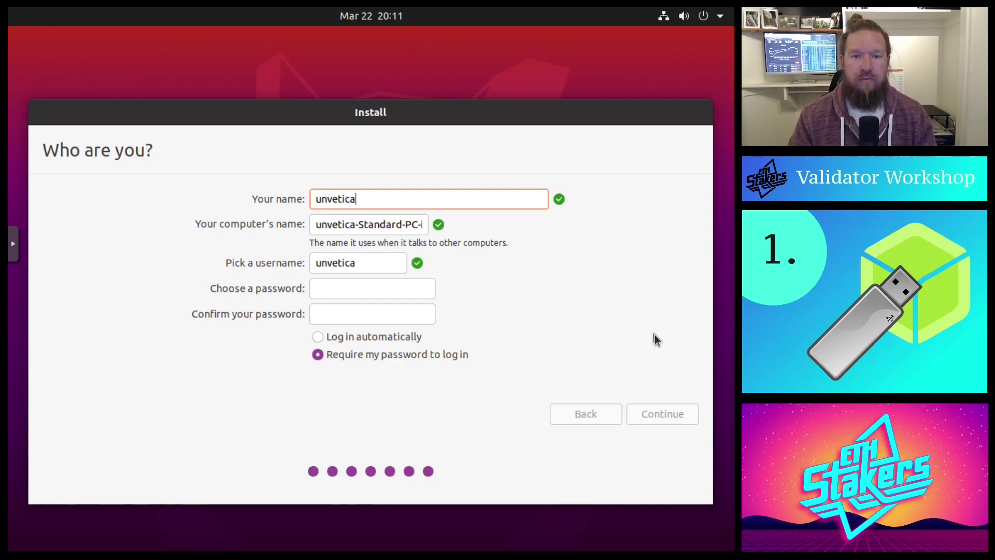
key("Tab")
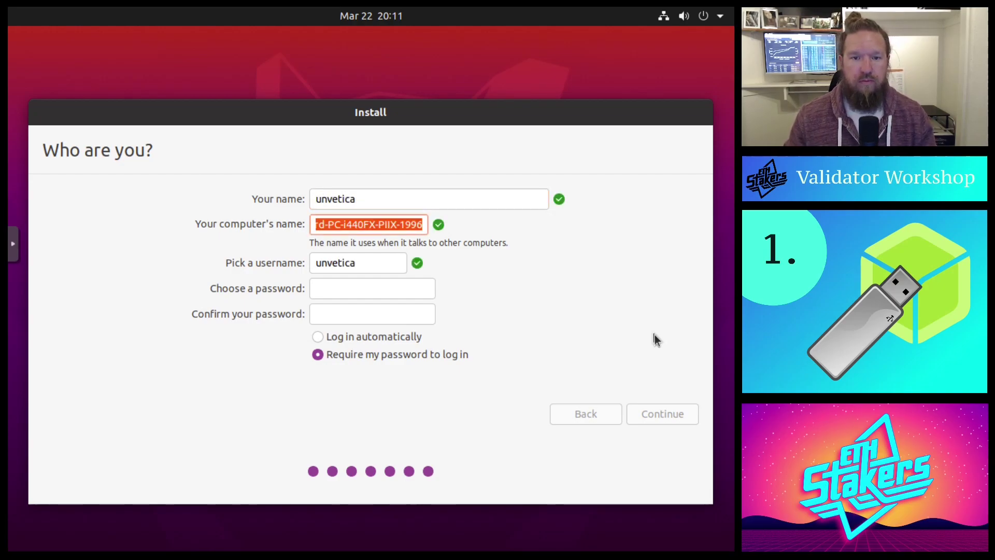
key("Tab")
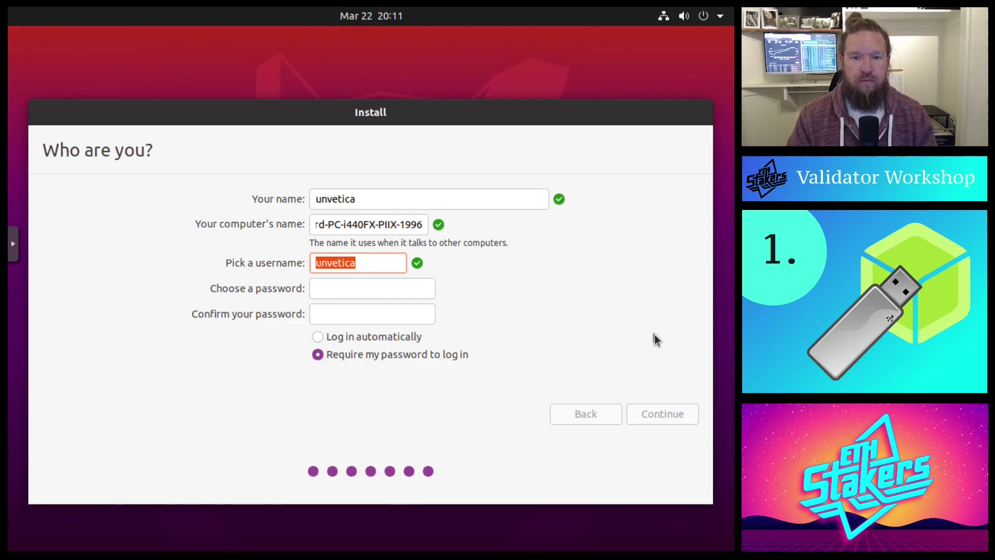
Enter the username and a confirmed strong password, then begin copying files
key("Tab")
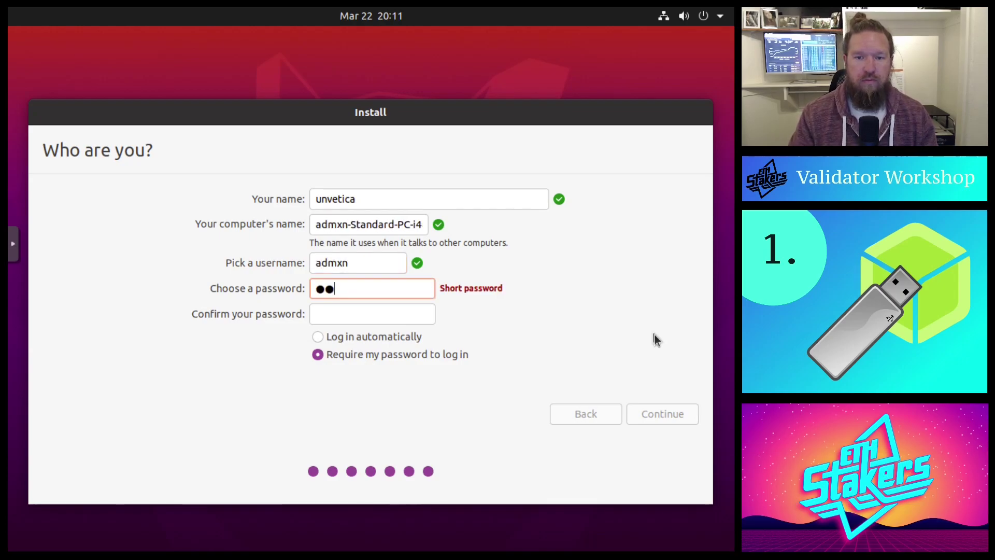
key("Tab")
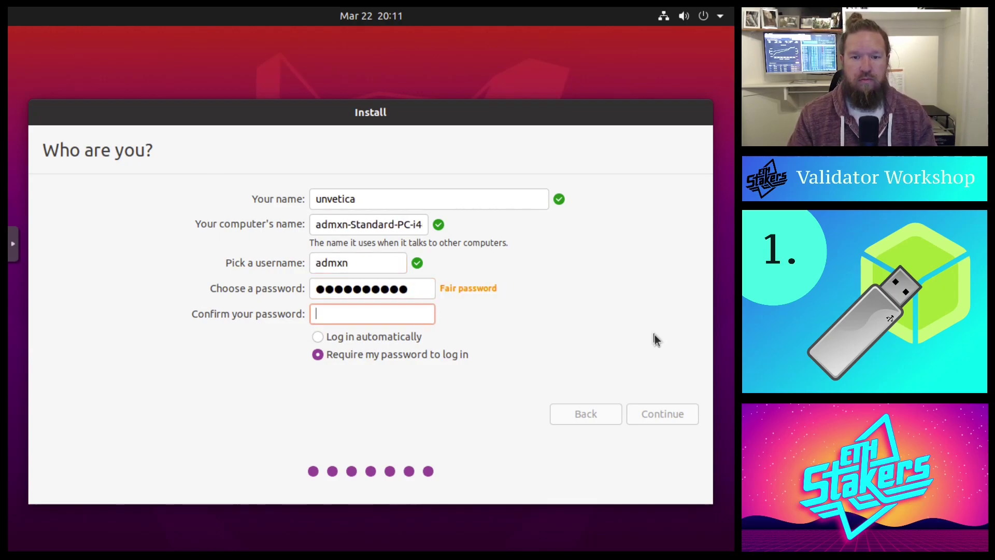
double_click(403, 294)
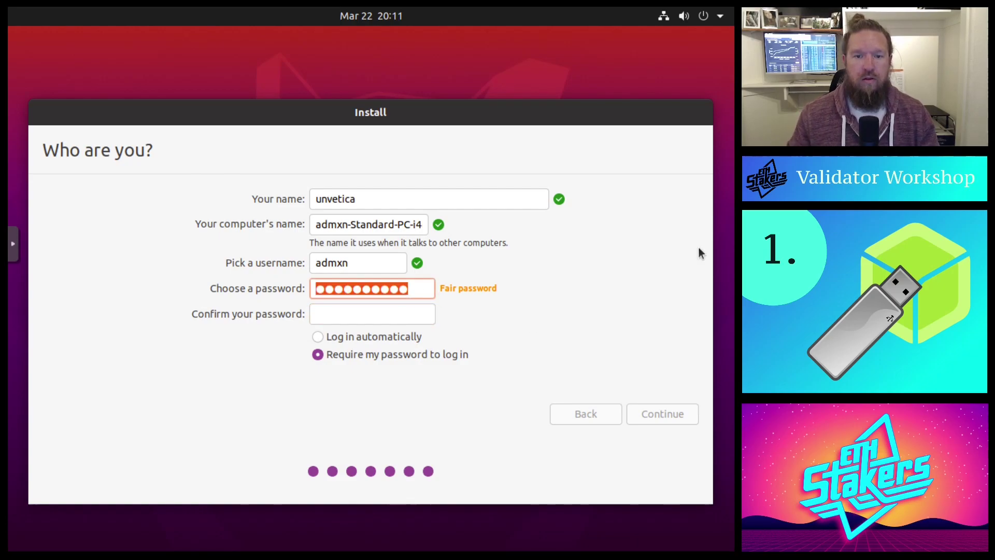
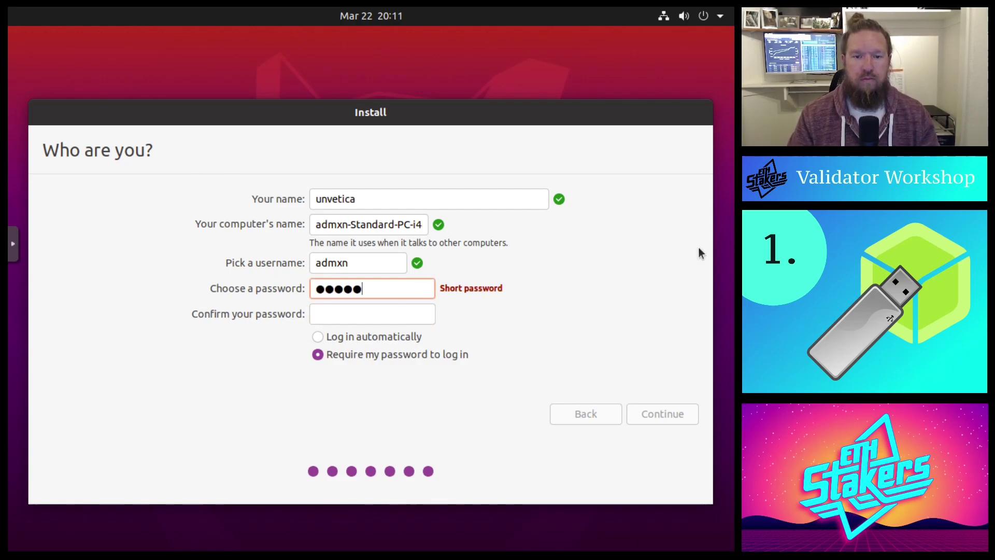
key("Tab")
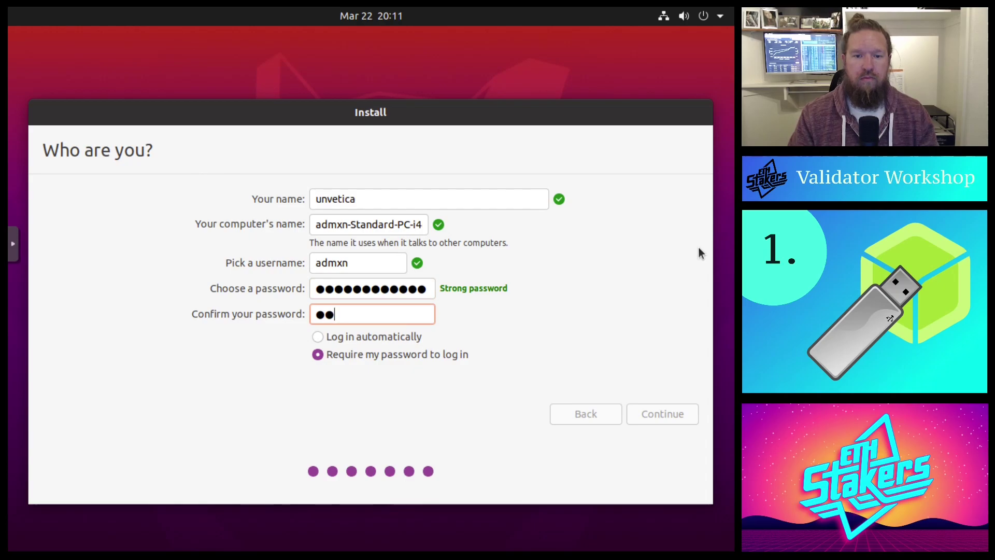
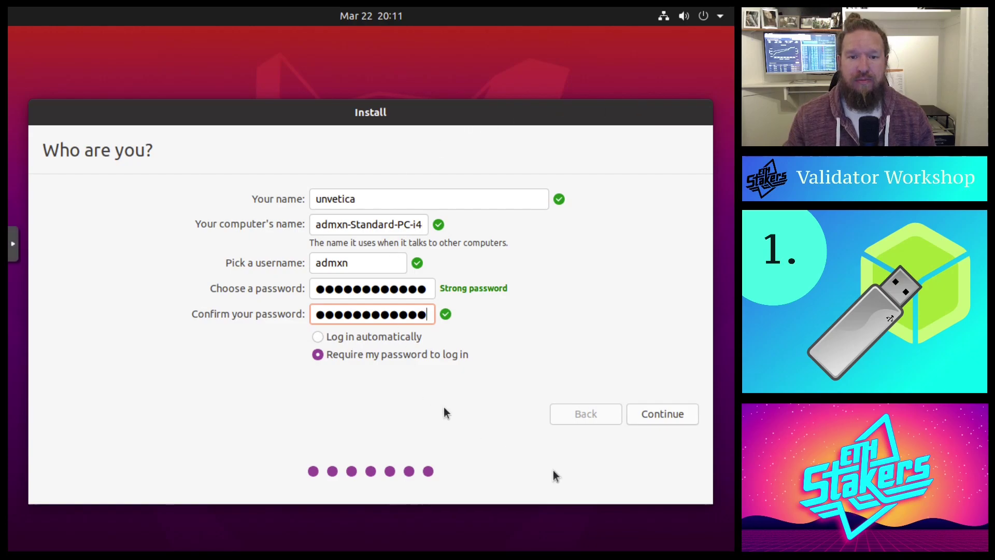
left_click(672, 414)
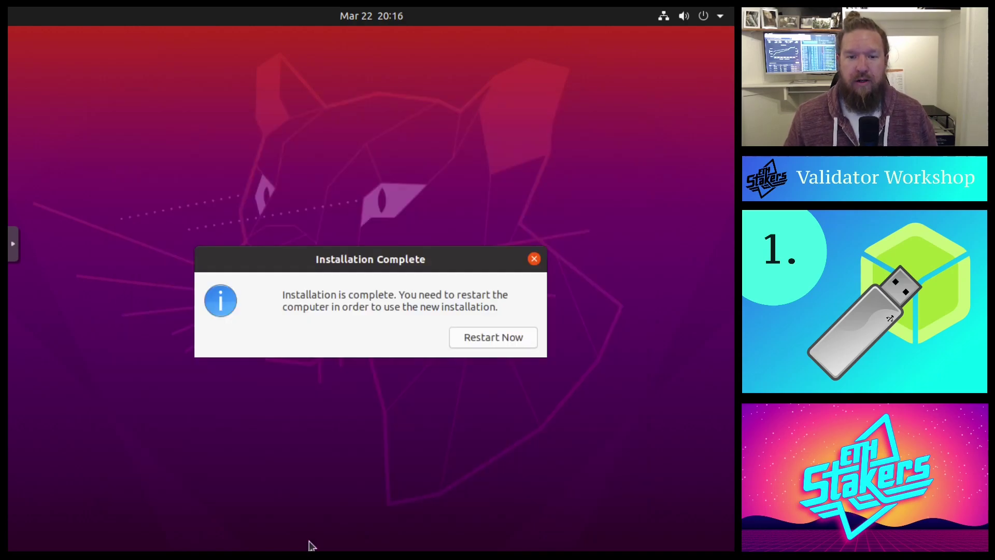
Restart the computer from the Installation Complete dialog
left_click(478, 343)
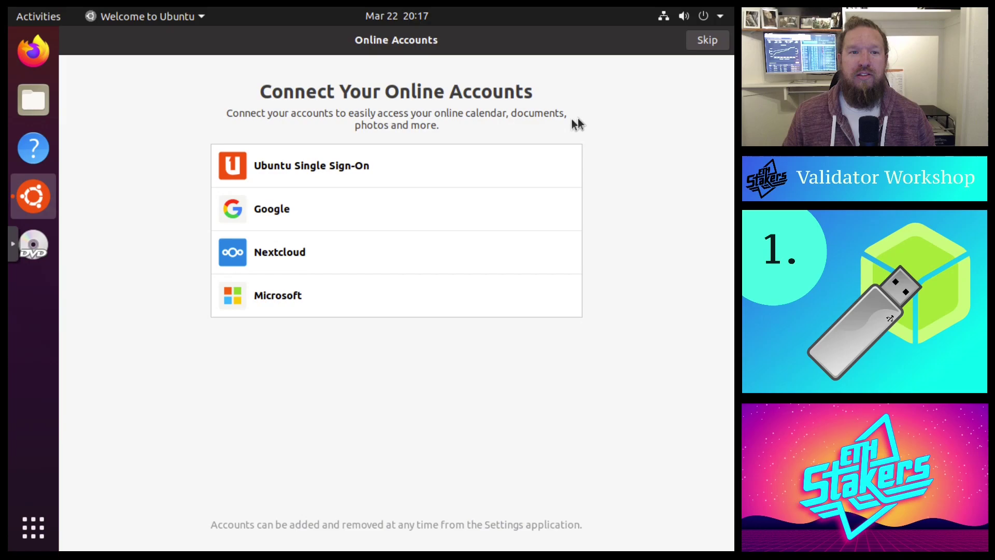
Skip online accounts and advance past the Livepatch, Help improve Ubuntu and Privacy pages
left_click(700, 42)
left_click(701, 42)
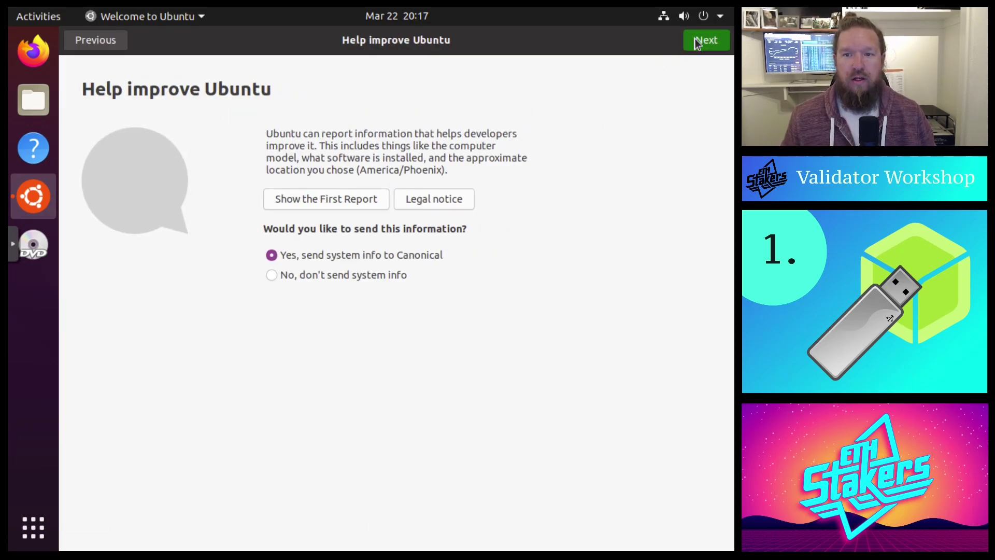
left_click(697, 42)
left_click(698, 42)
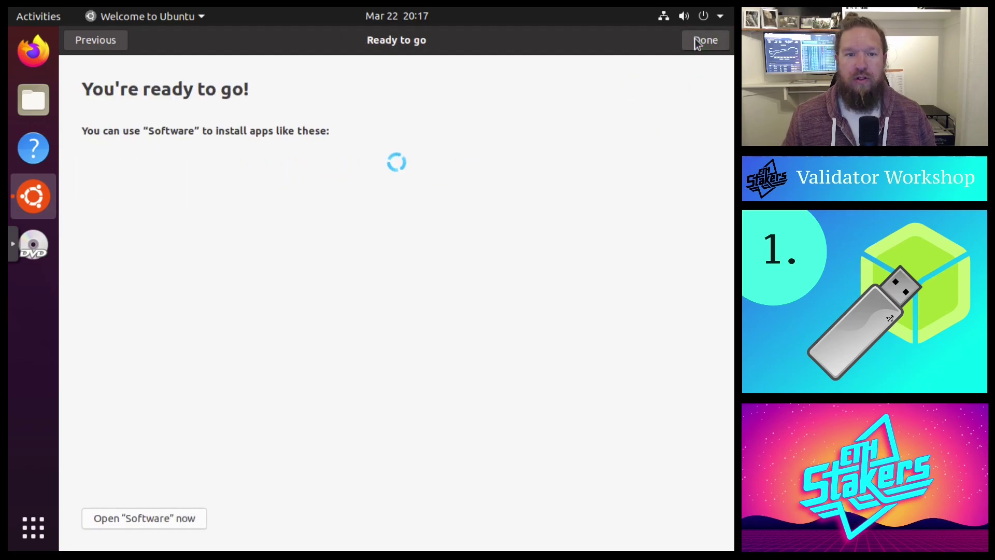